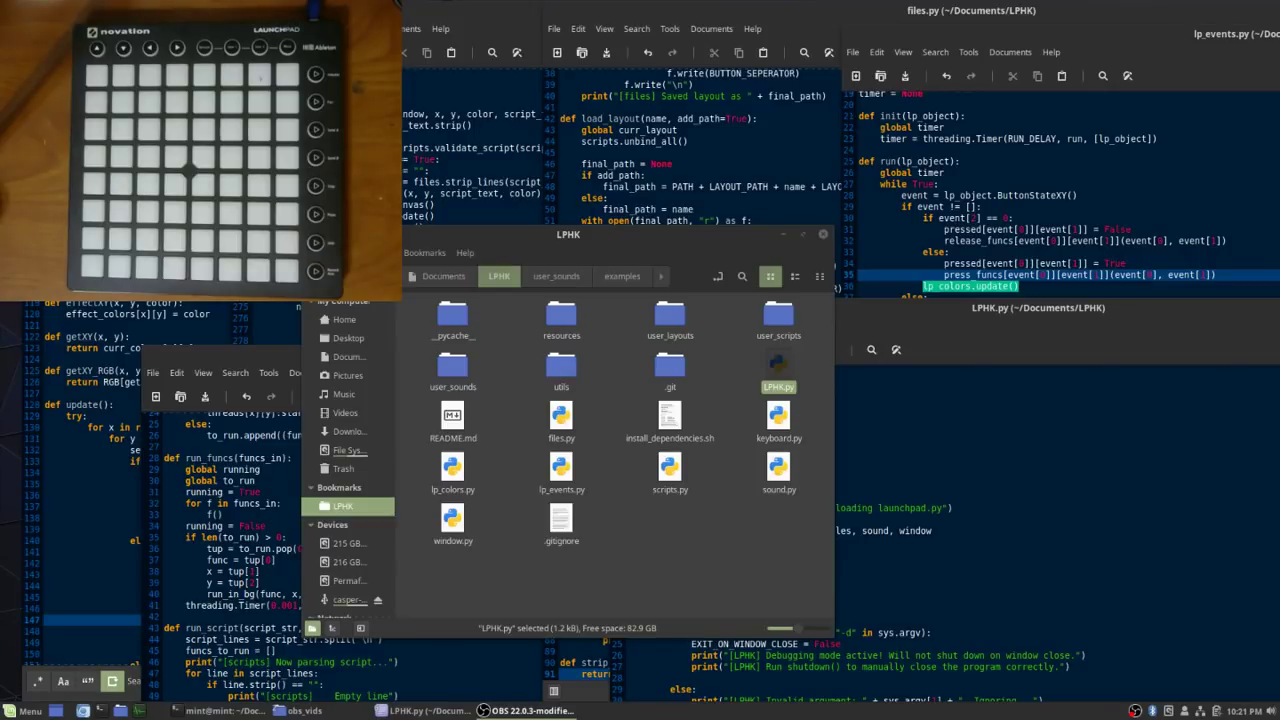
# - Launch LPHK.py from the LPHK folder in Nemo
pyautogui.doubleClick(777, 370)
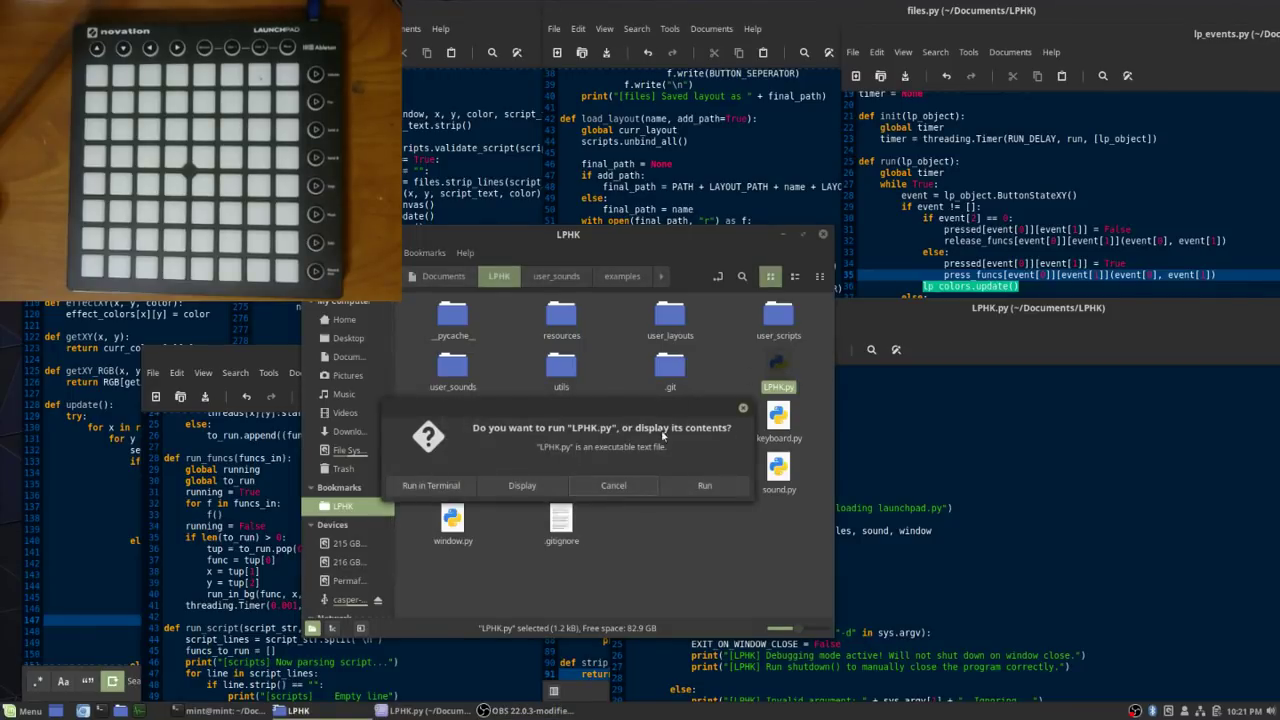
# - Run LPHK, connect it to the Launchpad MkII, and open button (3, 0)'s script
pyautogui.click(703, 488)
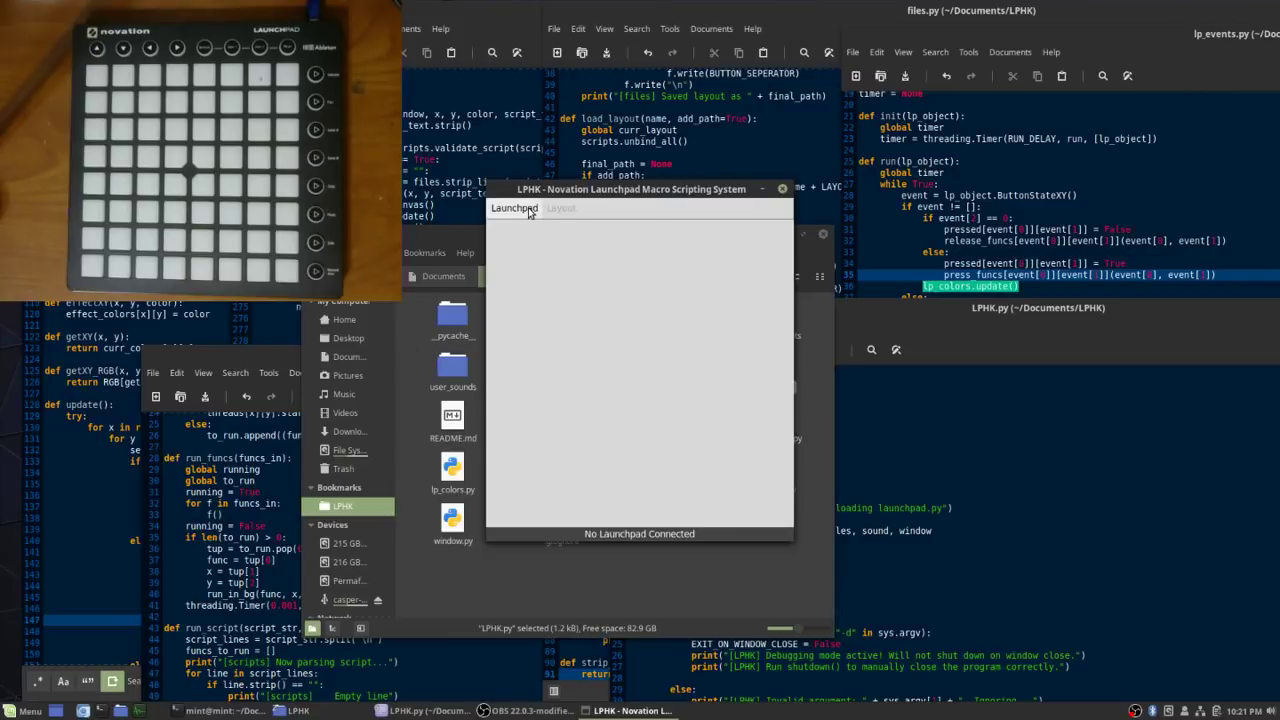
pyautogui.click(514, 208)
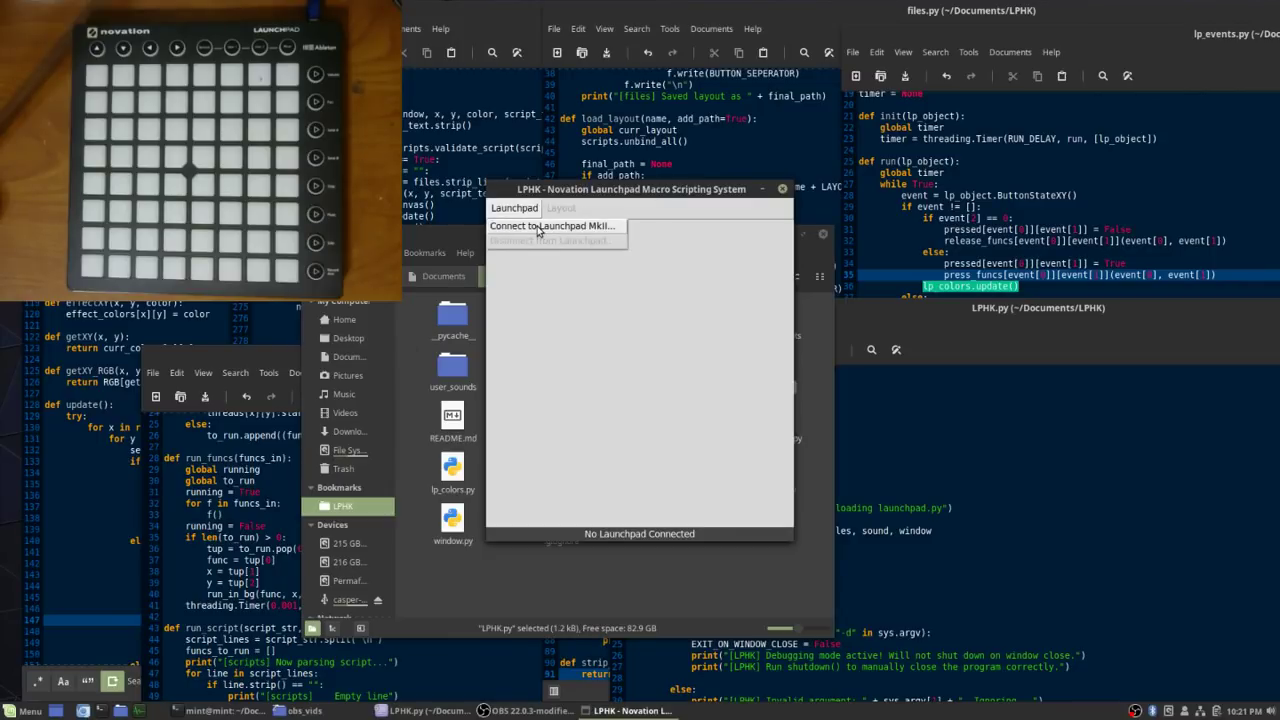
pyautogui.click(538, 227)
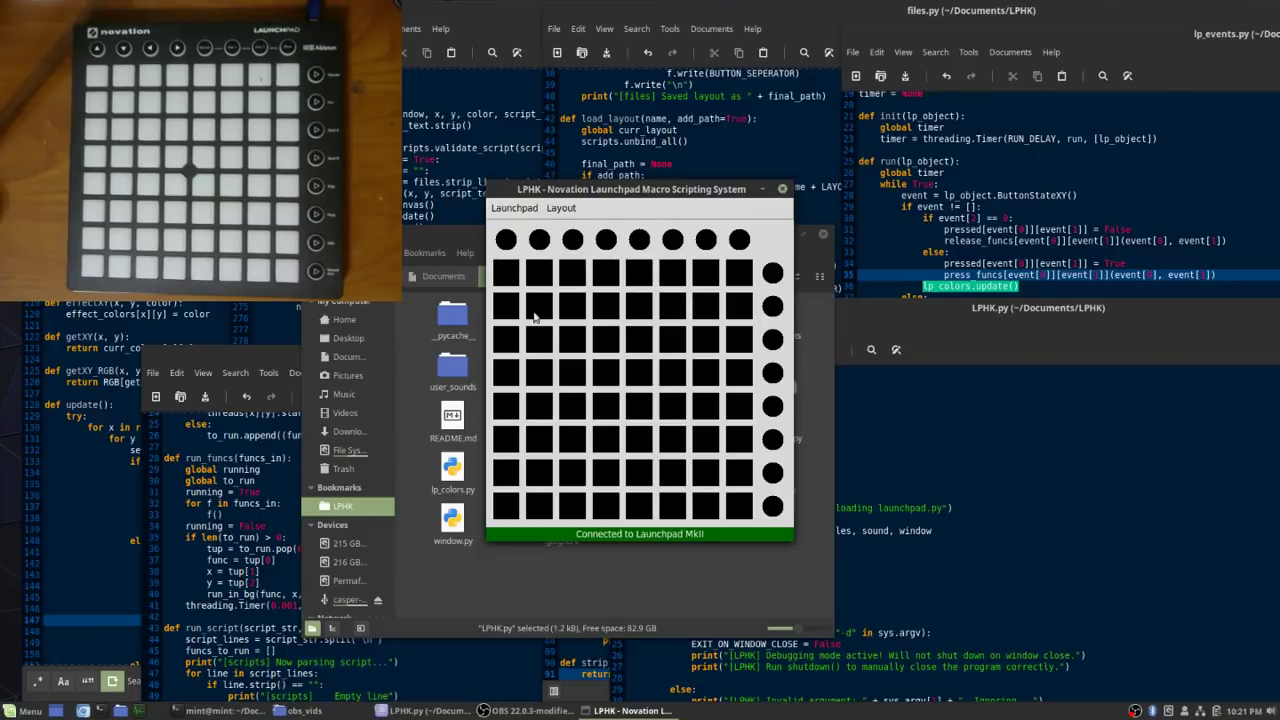
pyautogui.click(607, 240)
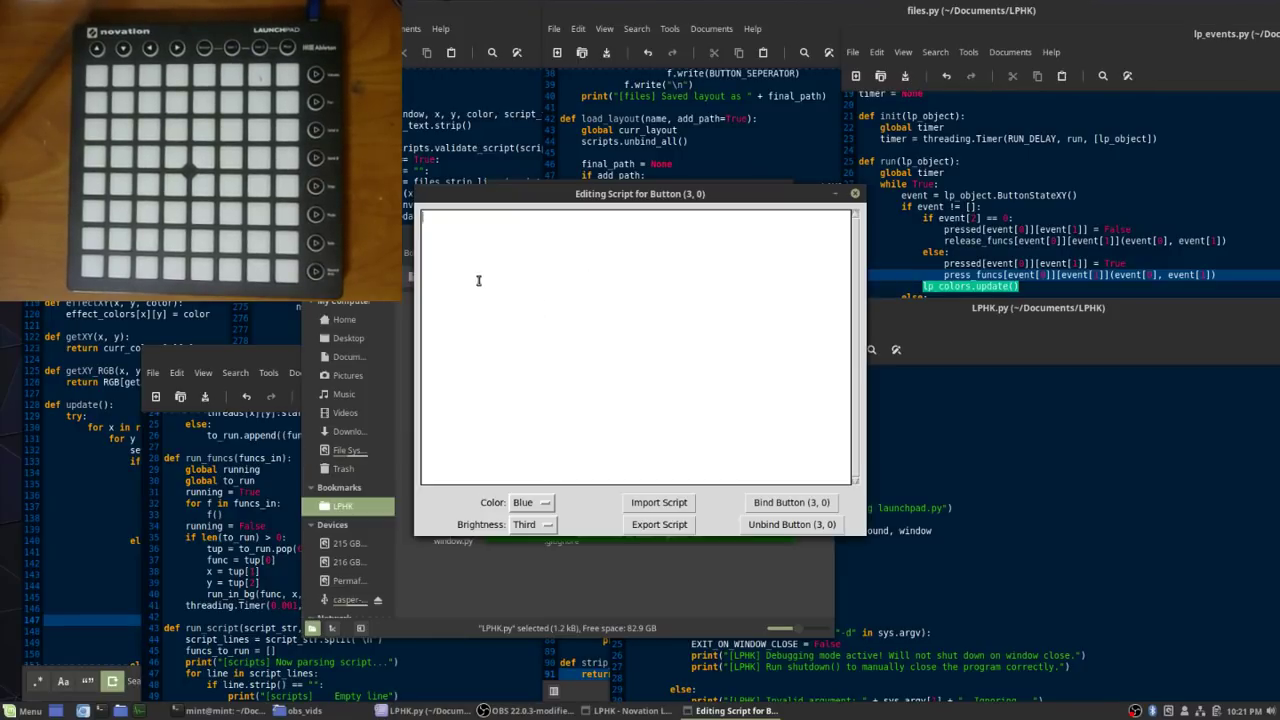
# - Write 'DELAY 1' for button (3, 0), color it Mint at Full brightness, and bind it
pyautogui.click(579, 299)
pyautogui.moveTo(545, 201); pyautogui.dragTo(789, 128)
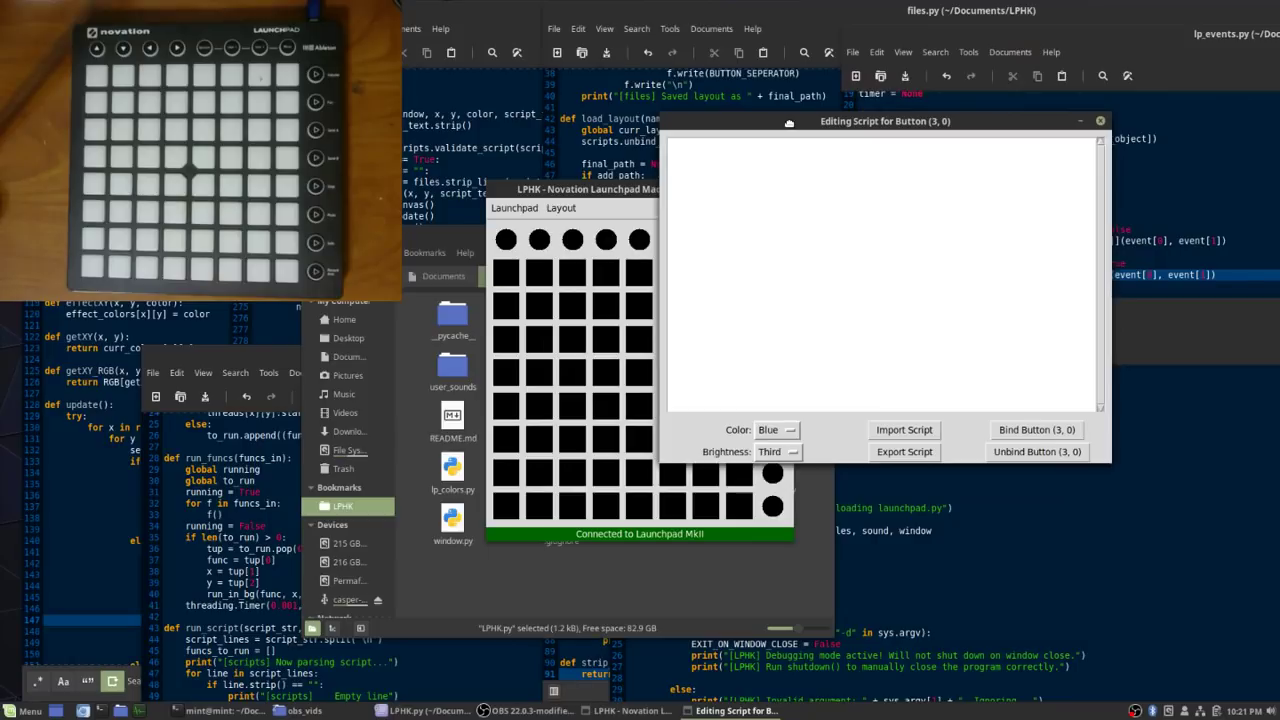
pyautogui.click(633, 200)
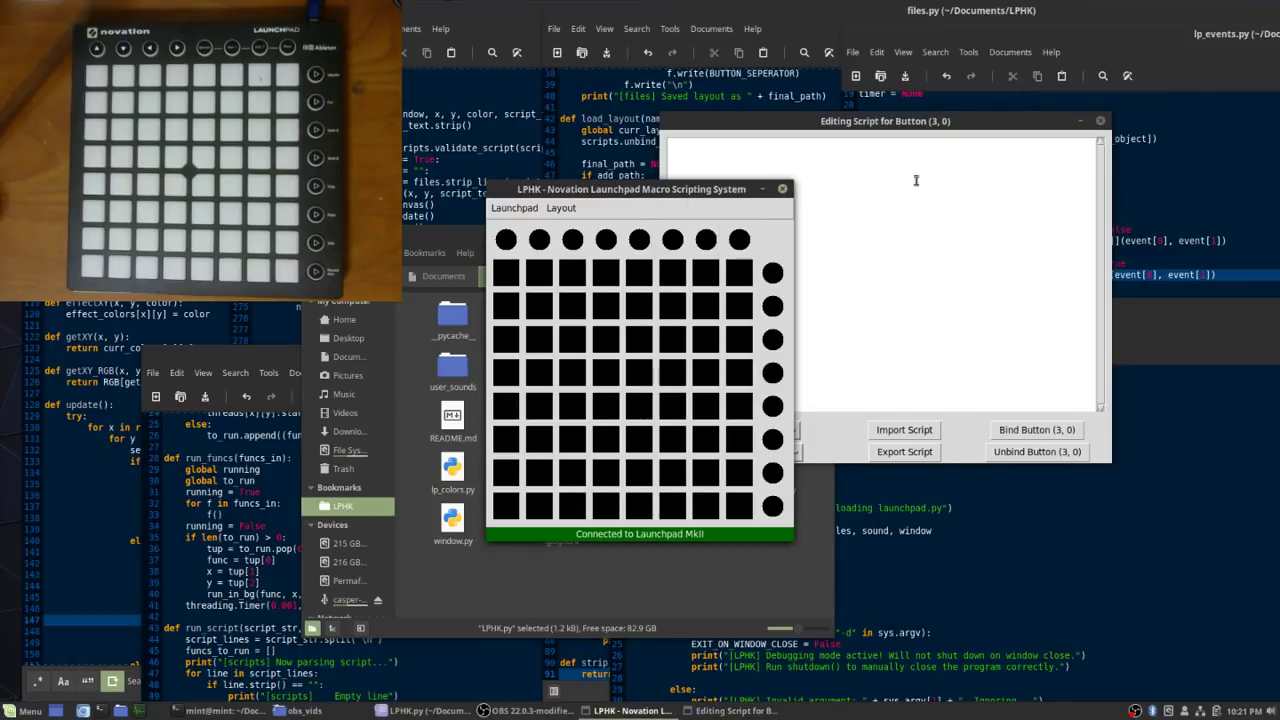
pyautogui.click(1037, 190)
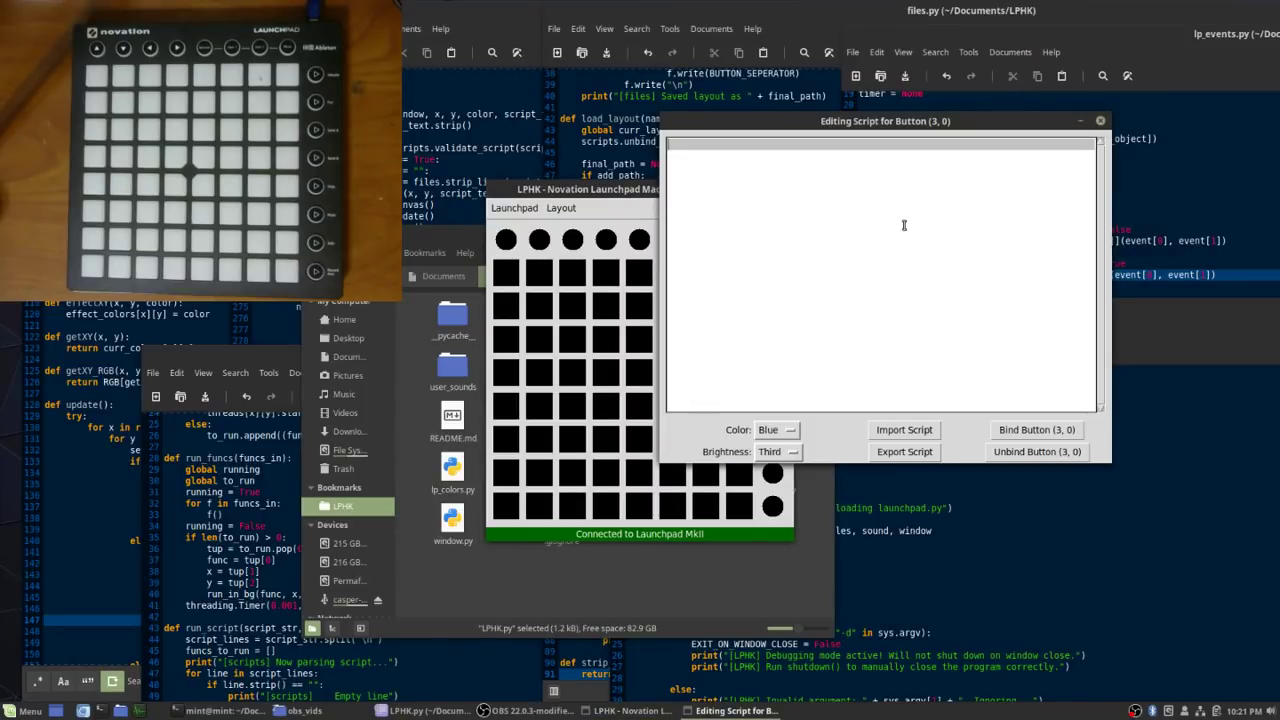
pyautogui.write('DEL')
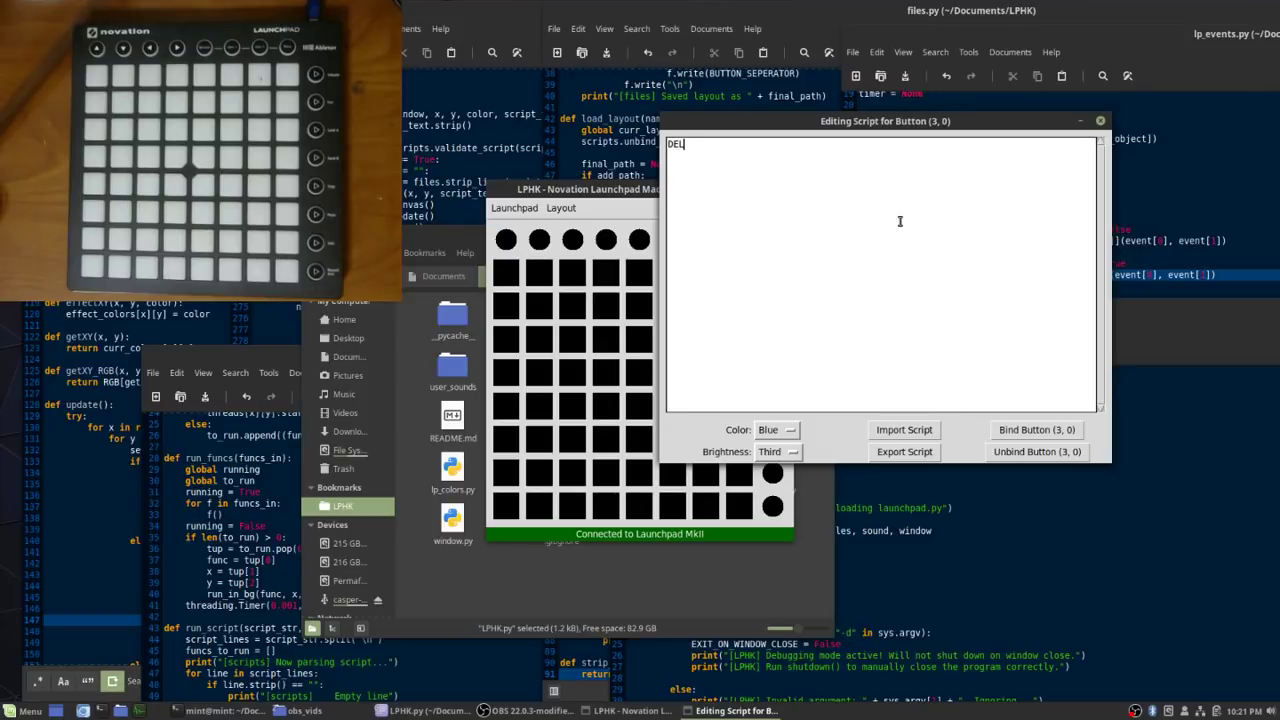
pyautogui.write('AY 1')
pyautogui.click(767, 437)
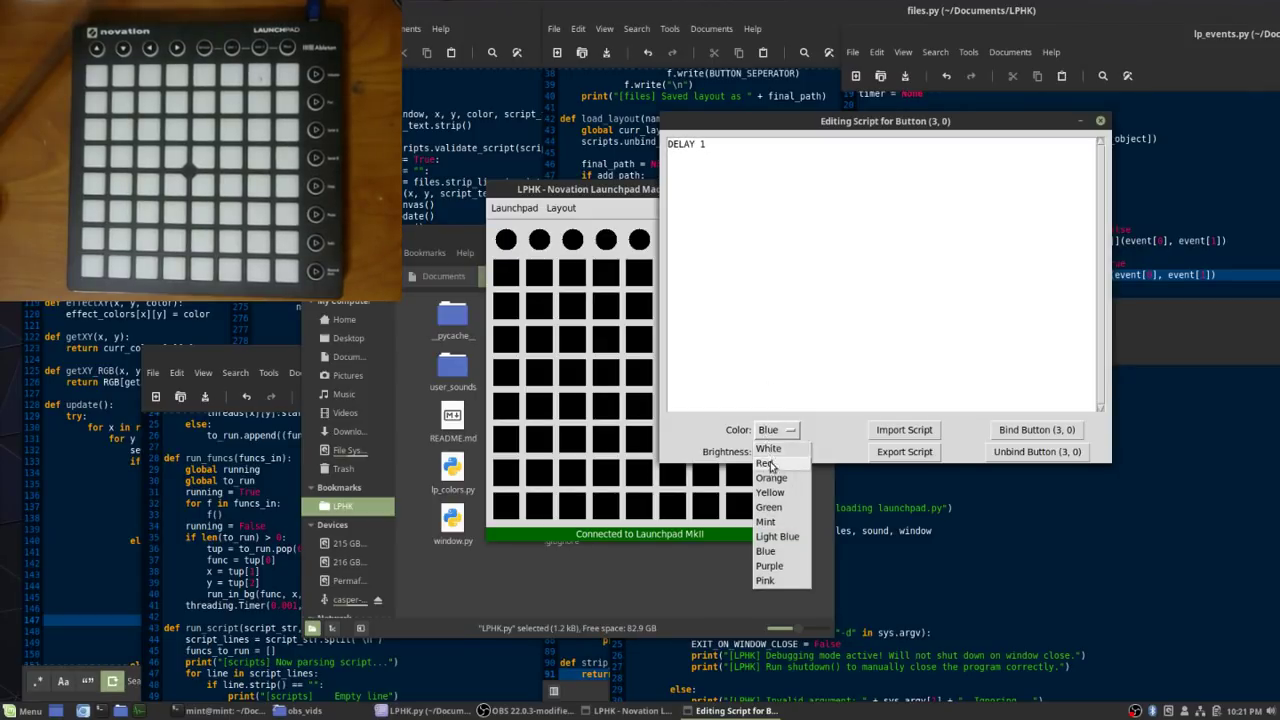
pyautogui.click(768, 521)
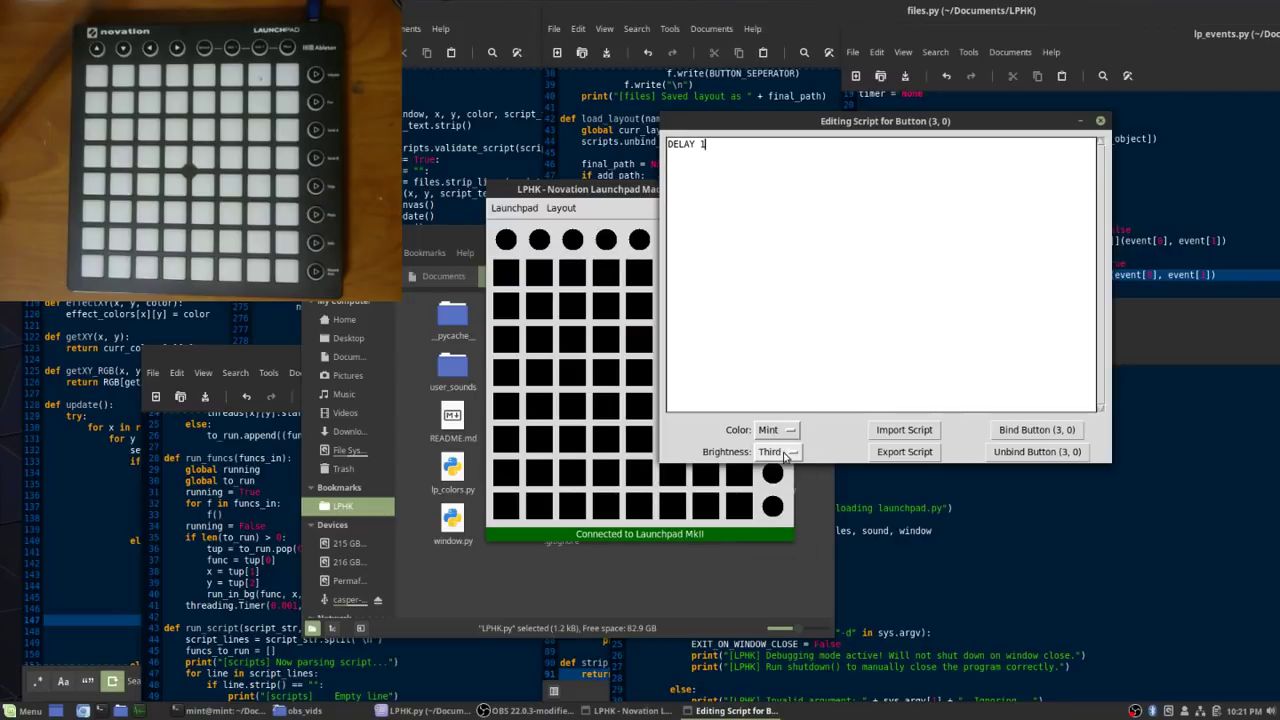
pyautogui.click(779, 452)
pyautogui.click(781, 474)
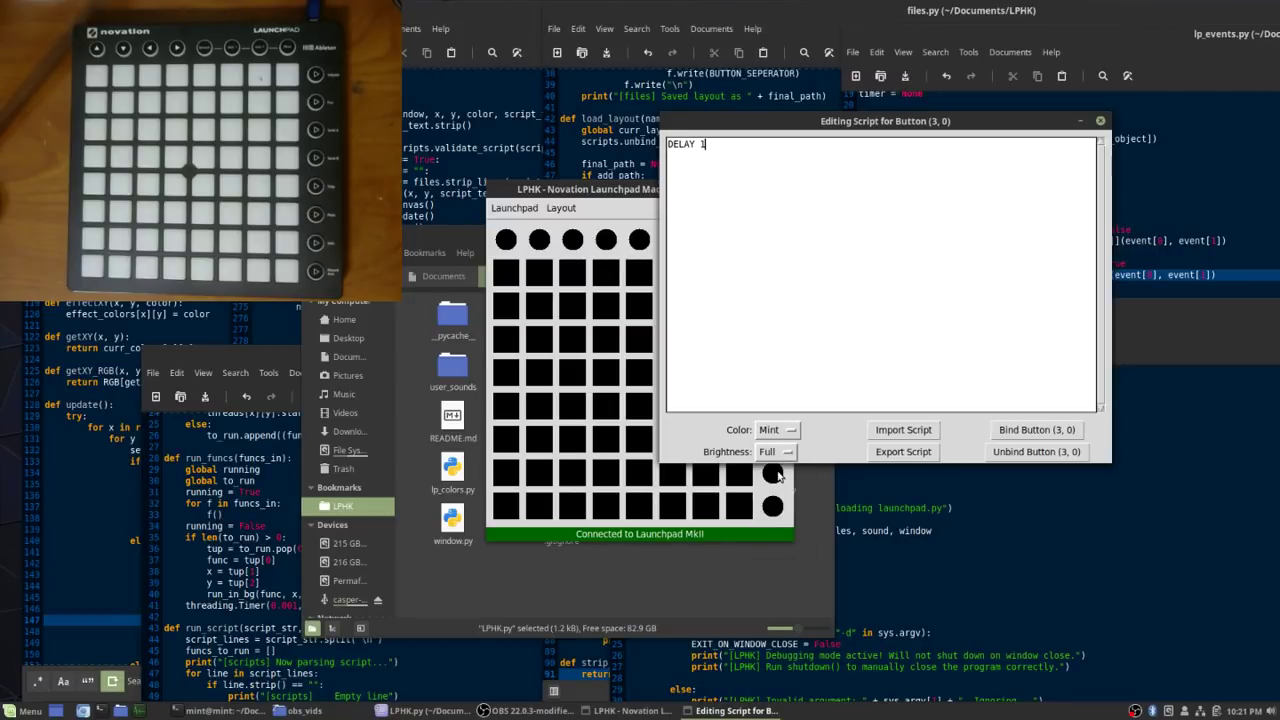
pyautogui.click(1059, 432)
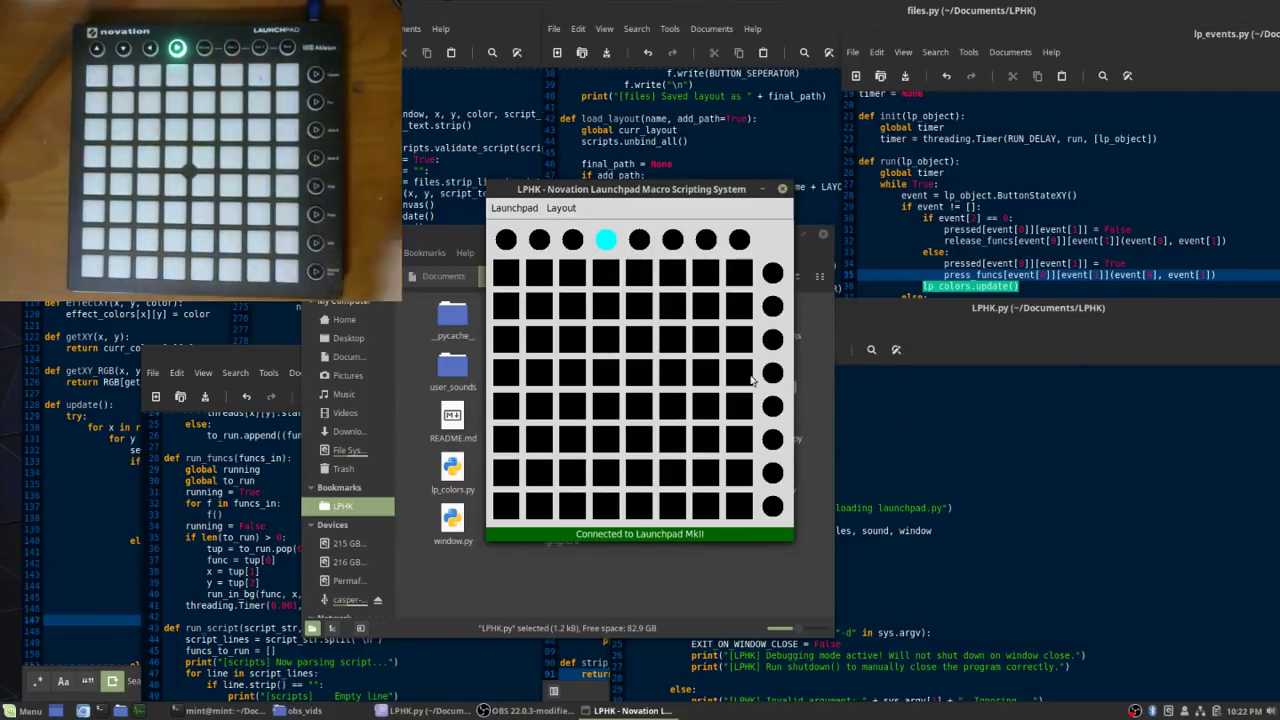
# - Load the default.LPHKlayout example layout from the examples folder
pyautogui.click(563, 208)
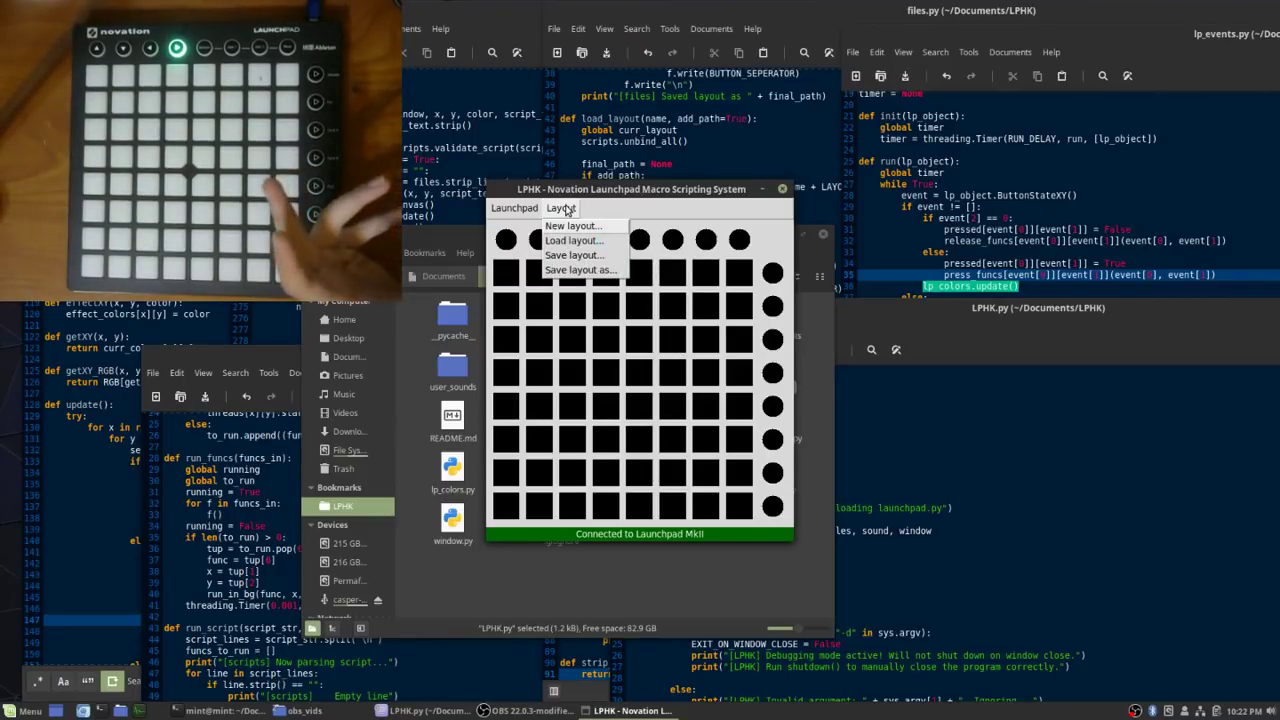
pyautogui.click(573, 241)
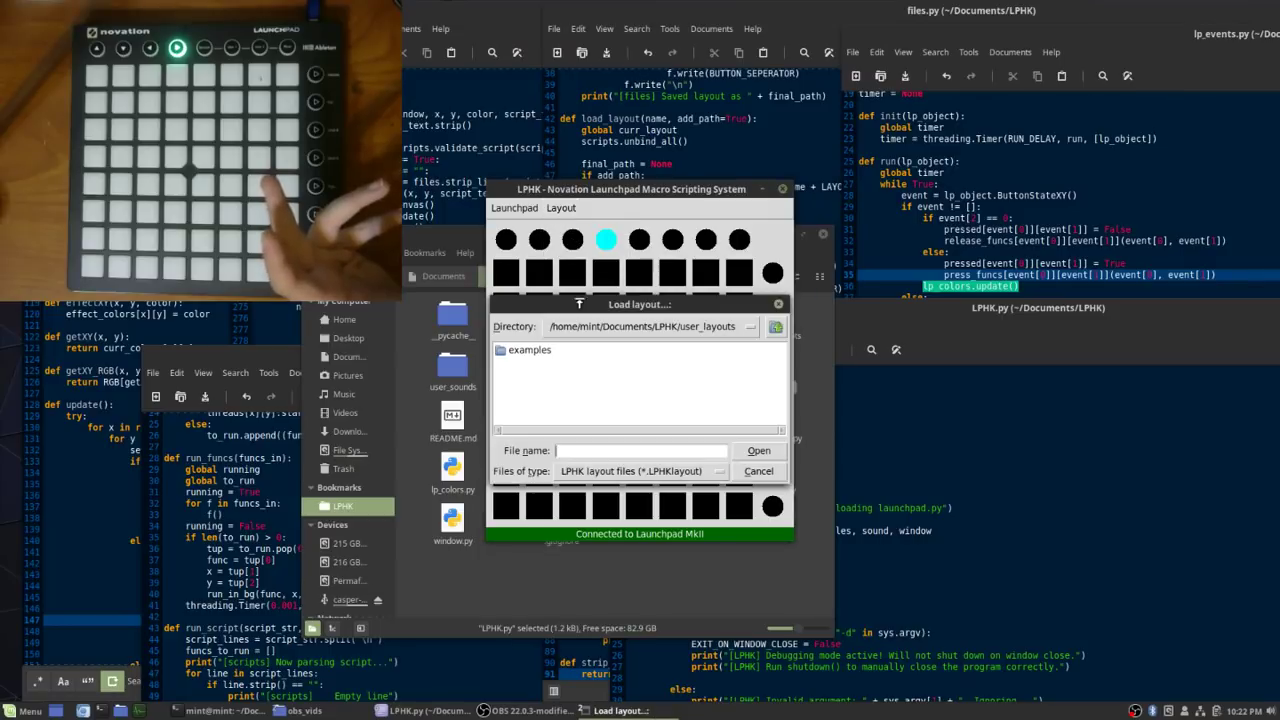
pyautogui.doubleClick(528, 349)
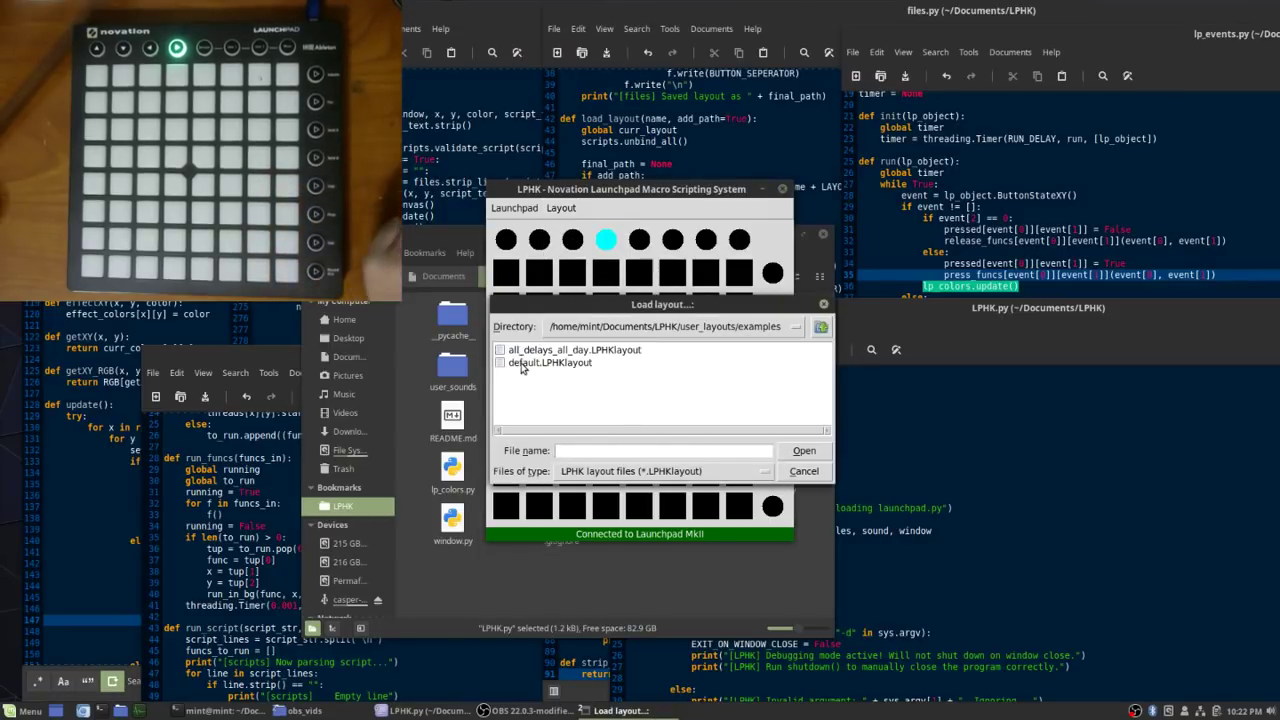
pyautogui.doubleClick(521, 364)
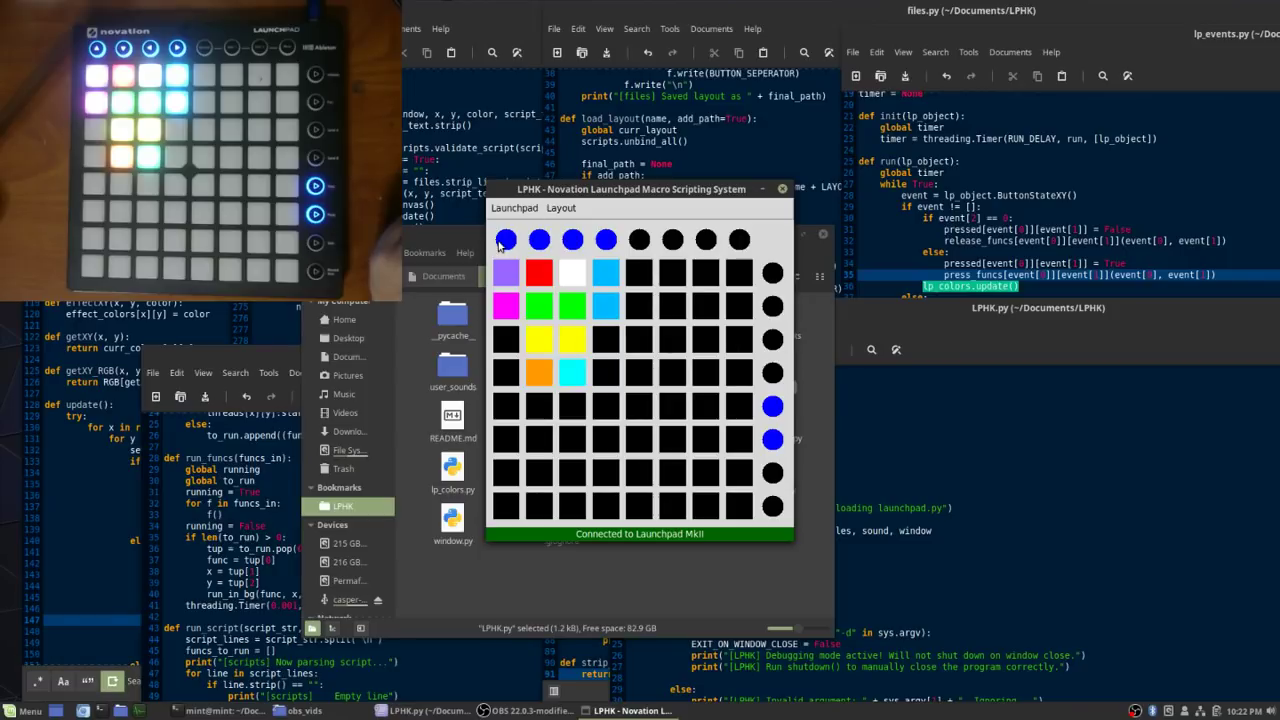
pyautogui.click(501, 242)
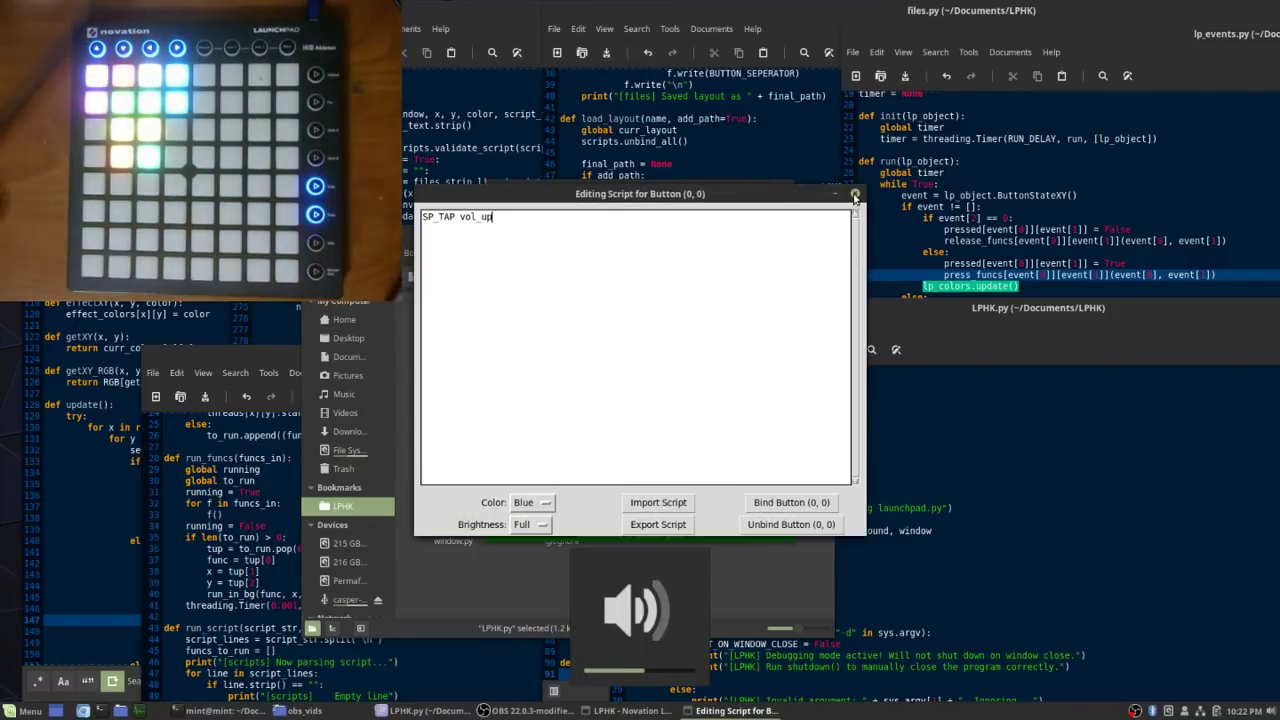
pyautogui.click(855, 193)
pyautogui.click(531, 238)
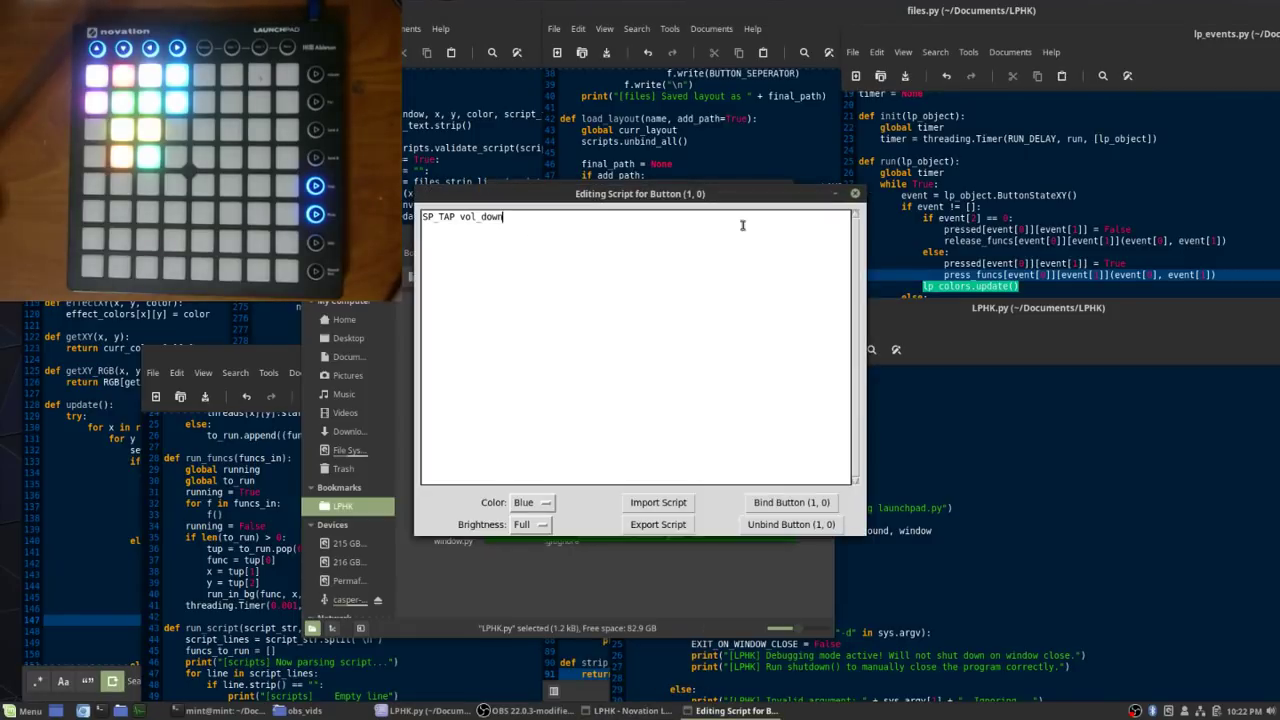
pyautogui.click(855, 194)
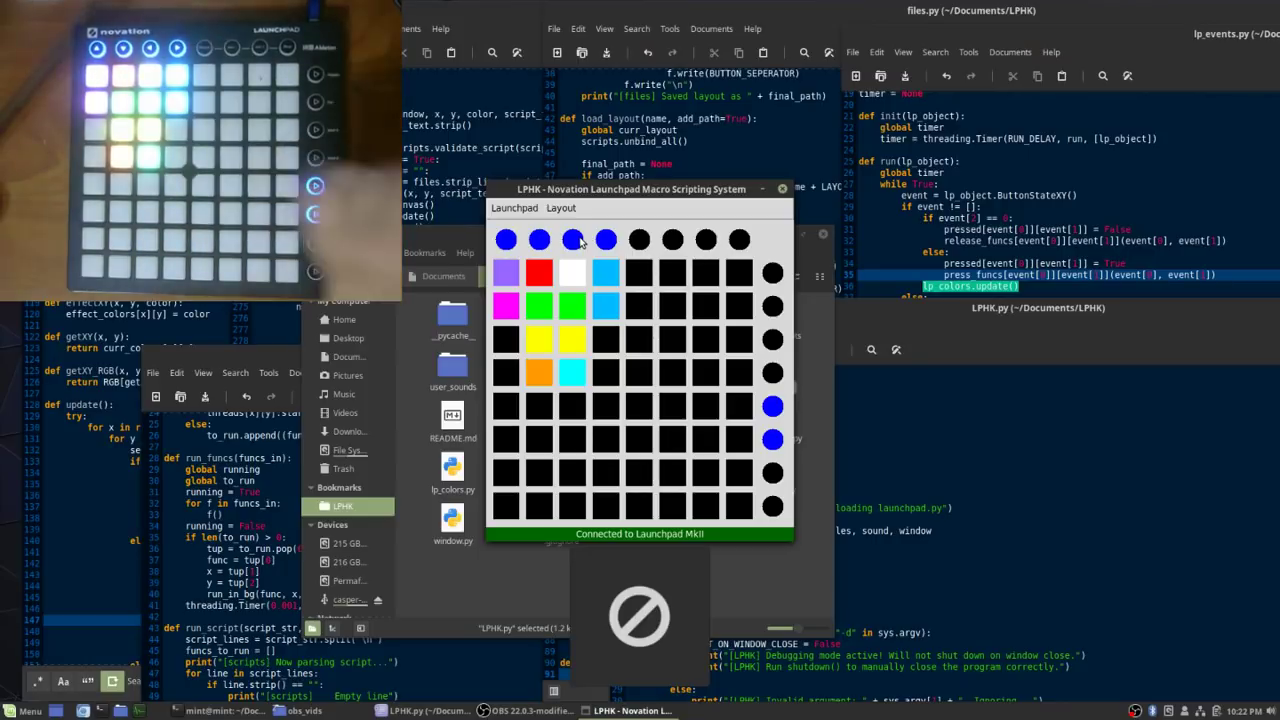
pyautogui.click(772, 406)
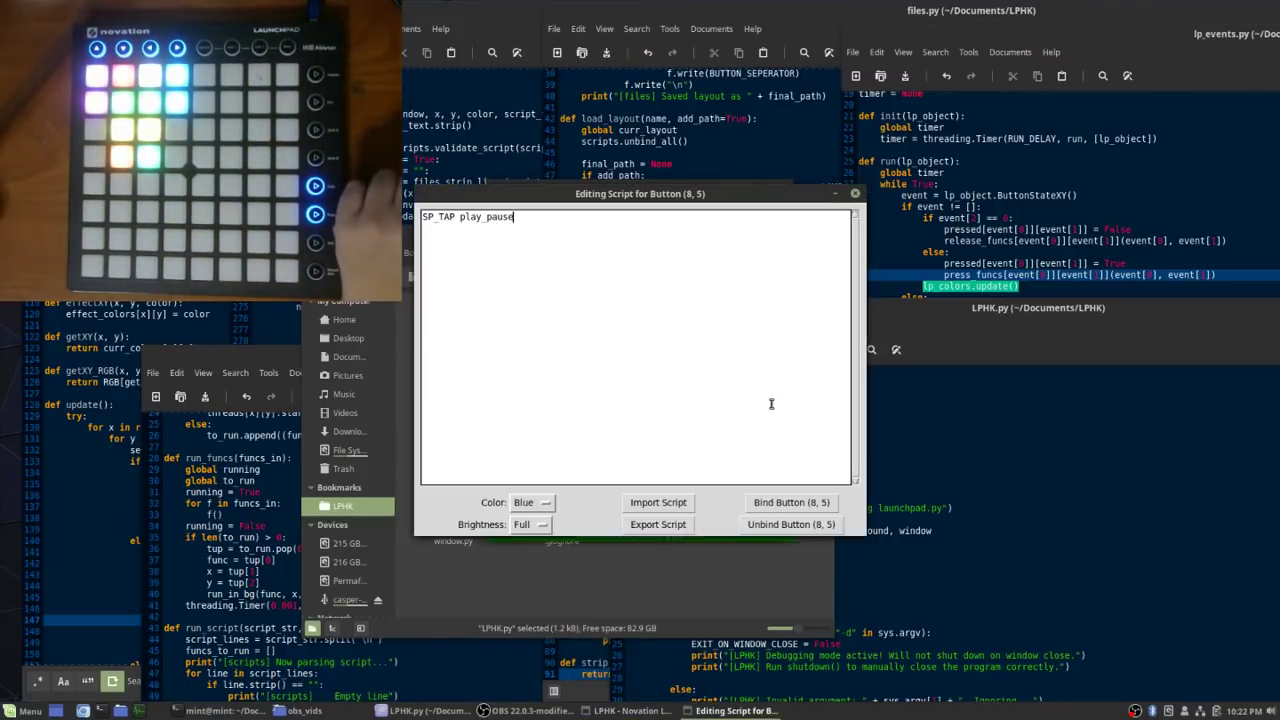
pyautogui.click(855, 195)
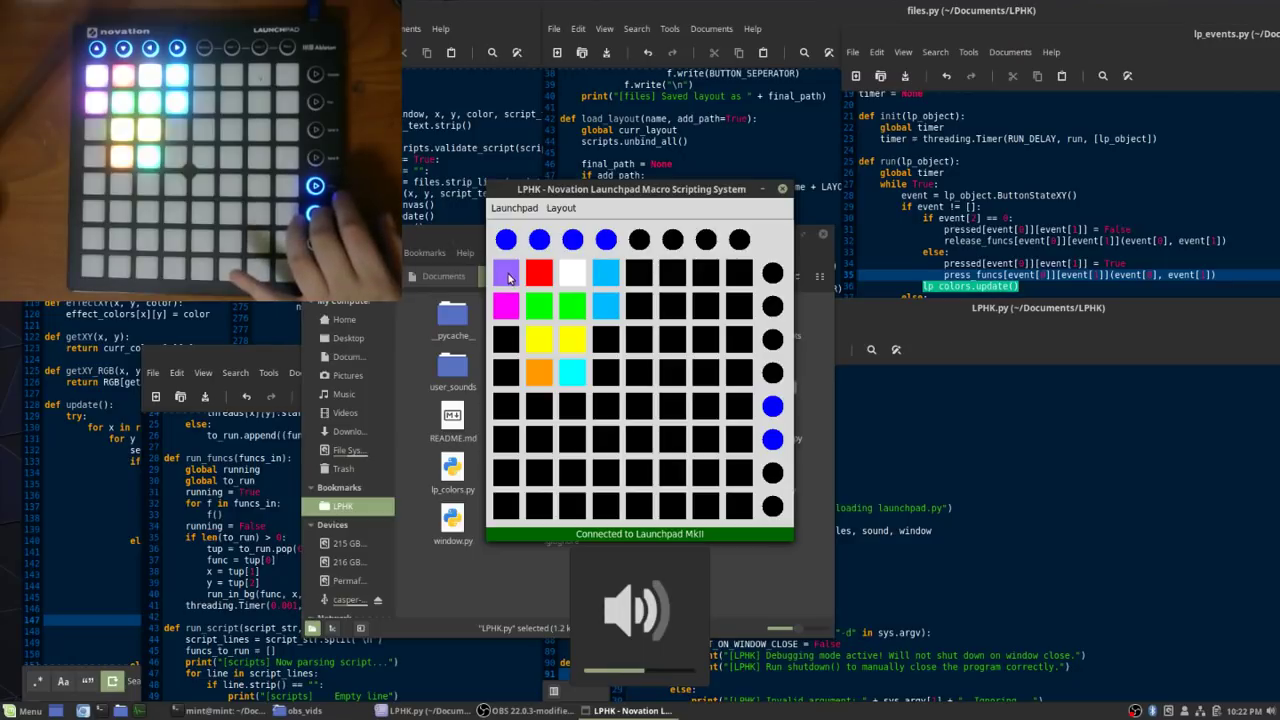
pyautogui.click(507, 275)
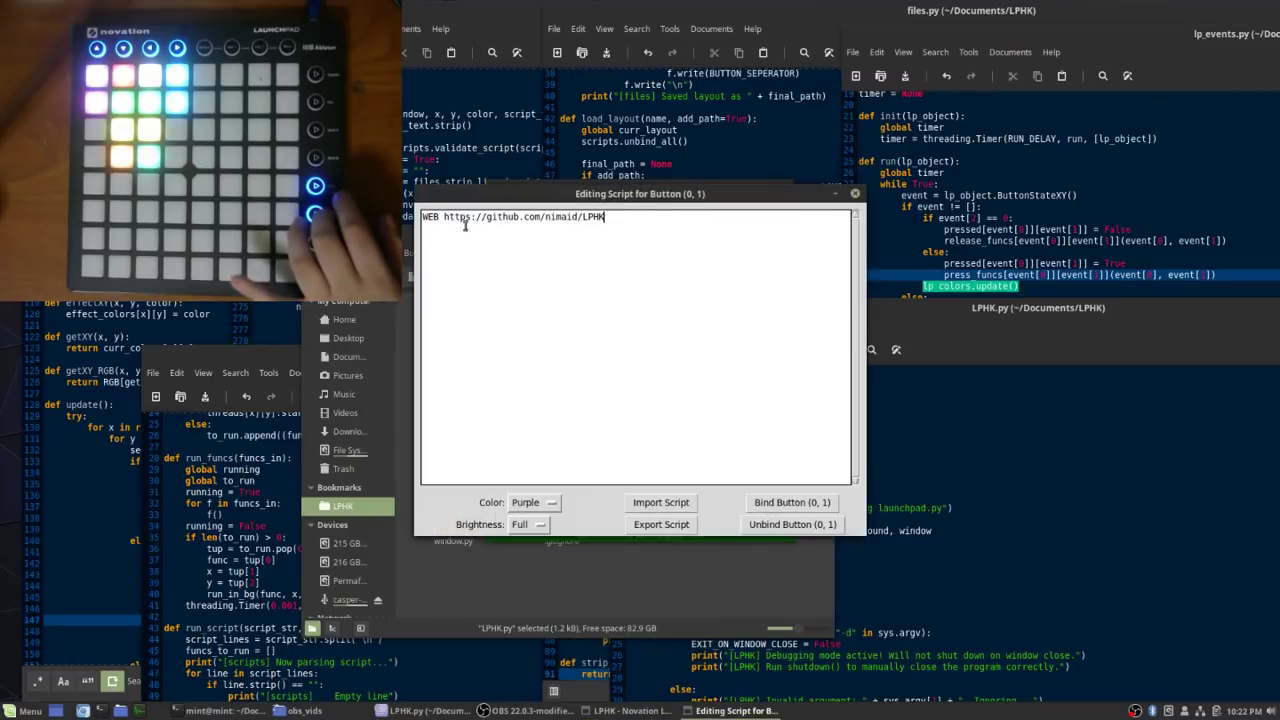
pyautogui.click(856, 194)
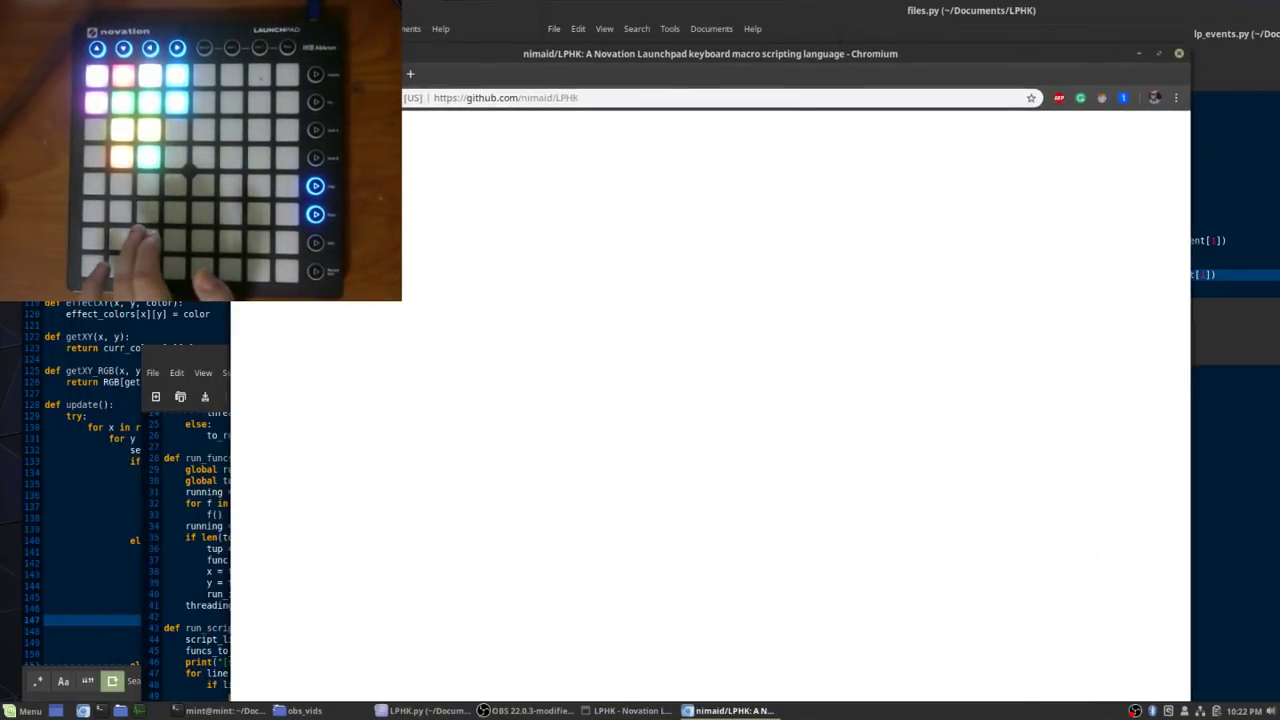
pyautogui.scroll(-15, 766, 366)
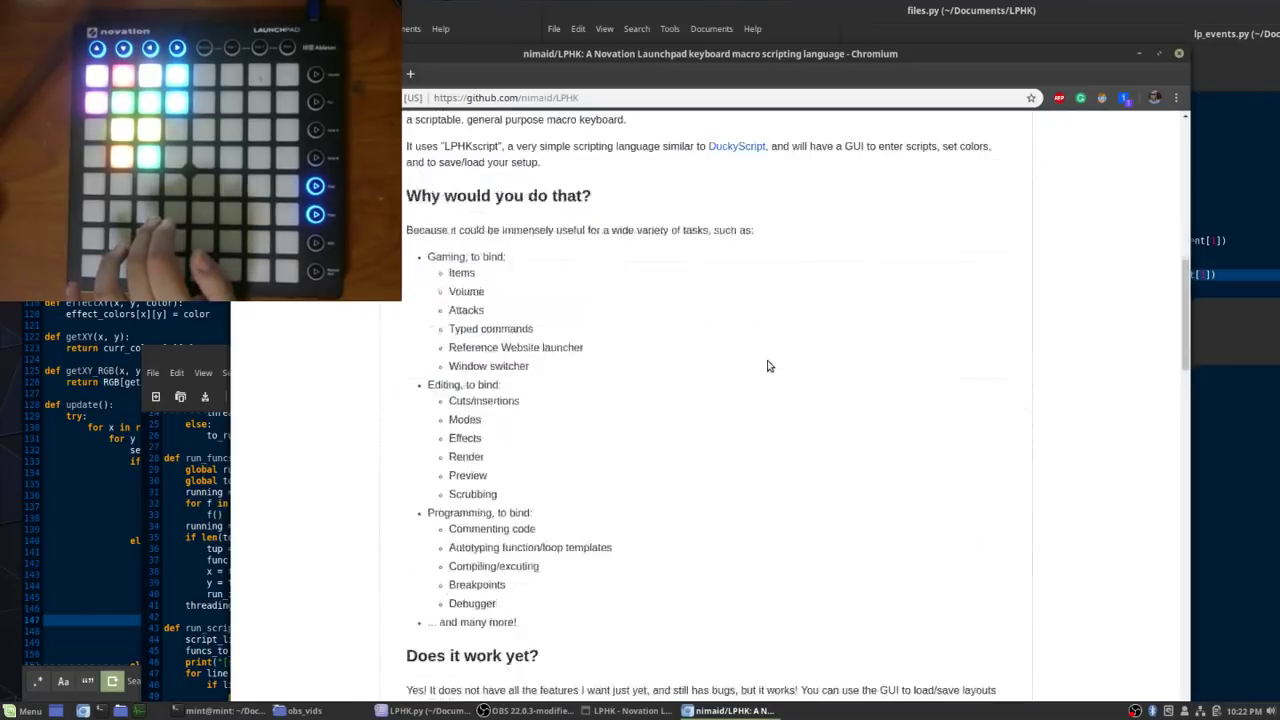
pyautogui.click(1178, 54)
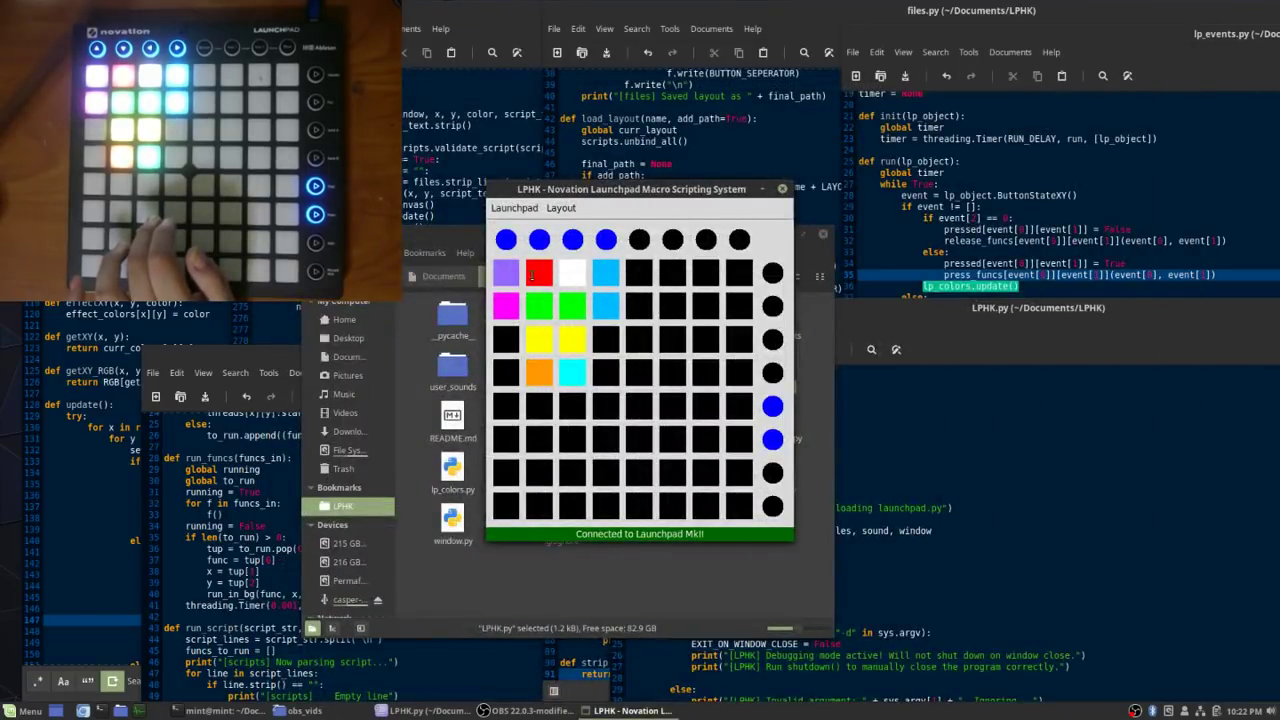
pyautogui.click(535, 273)
pyautogui.click(855, 195)
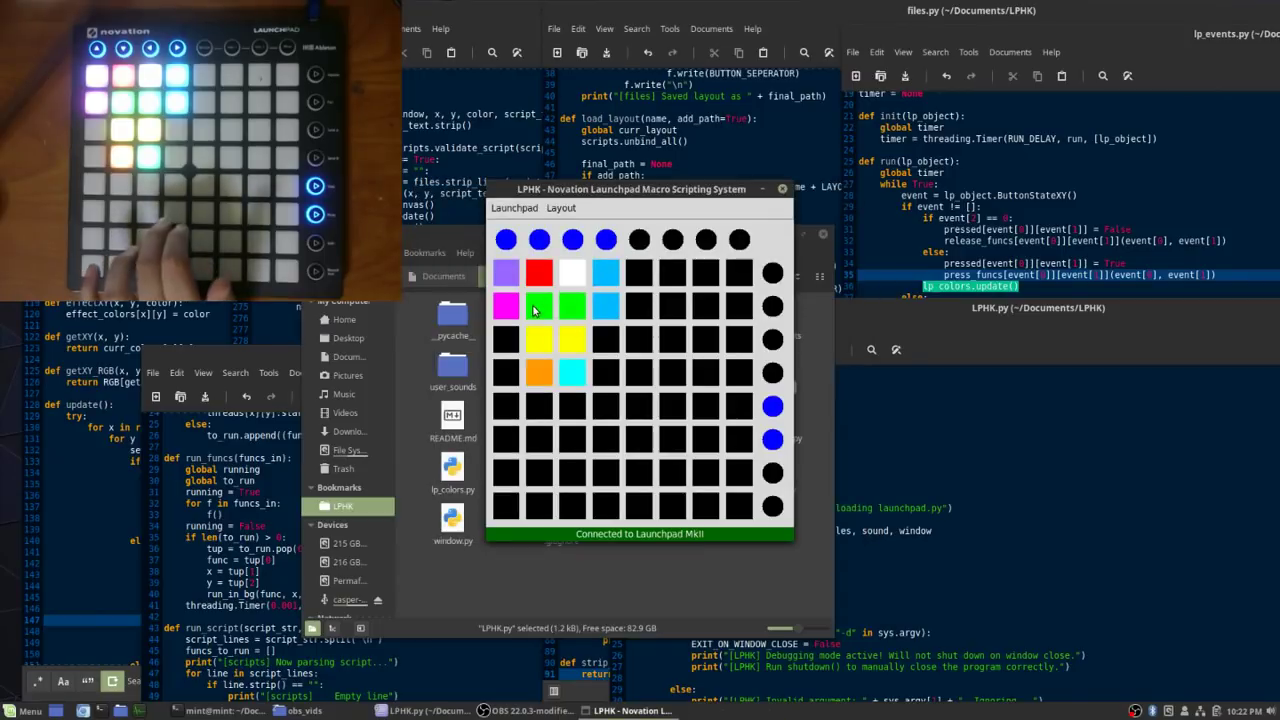
pyautogui.click(535, 310)
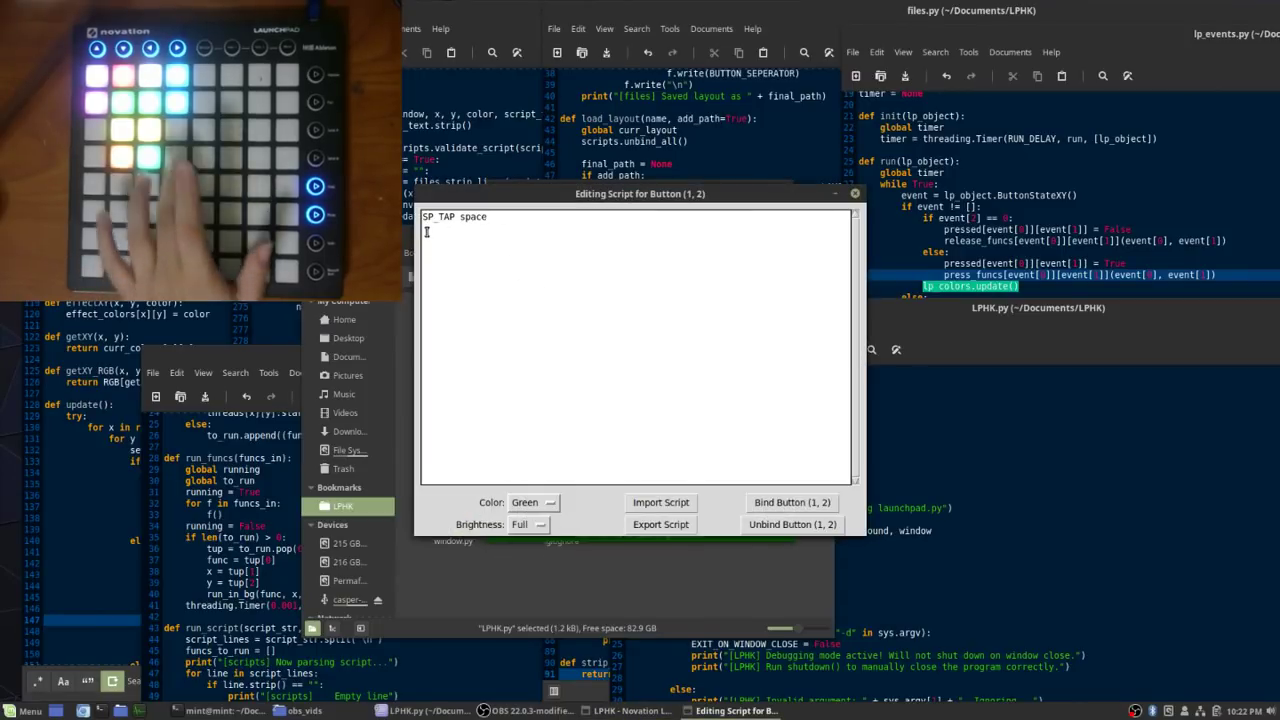
pyautogui.click(855, 193)
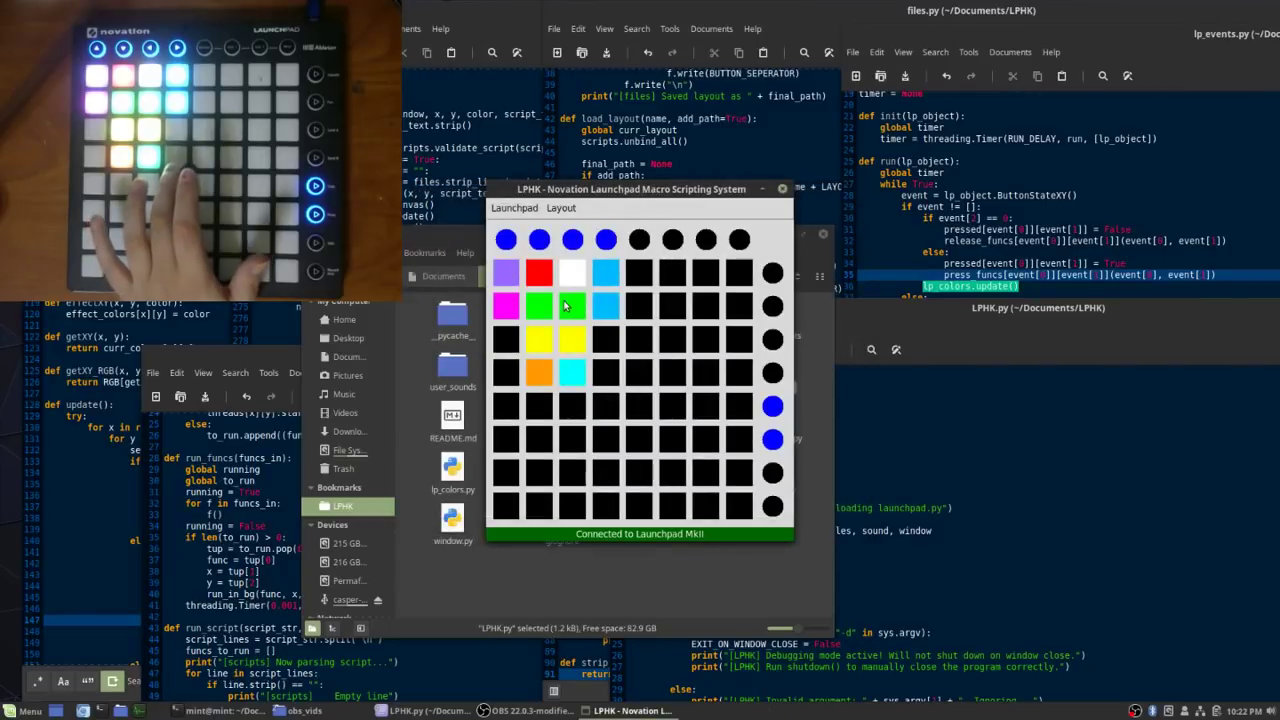
pyautogui.click(544, 332)
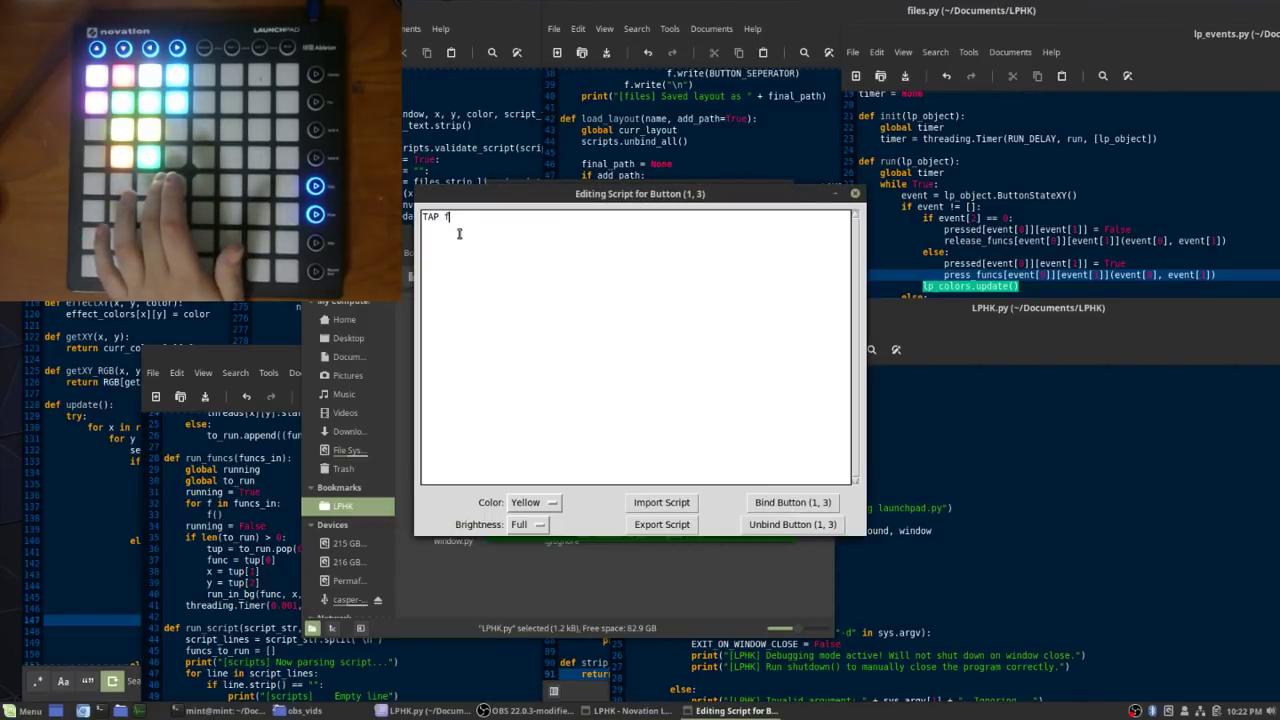
pyautogui.click(855, 193)
pyautogui.click(547, 370)
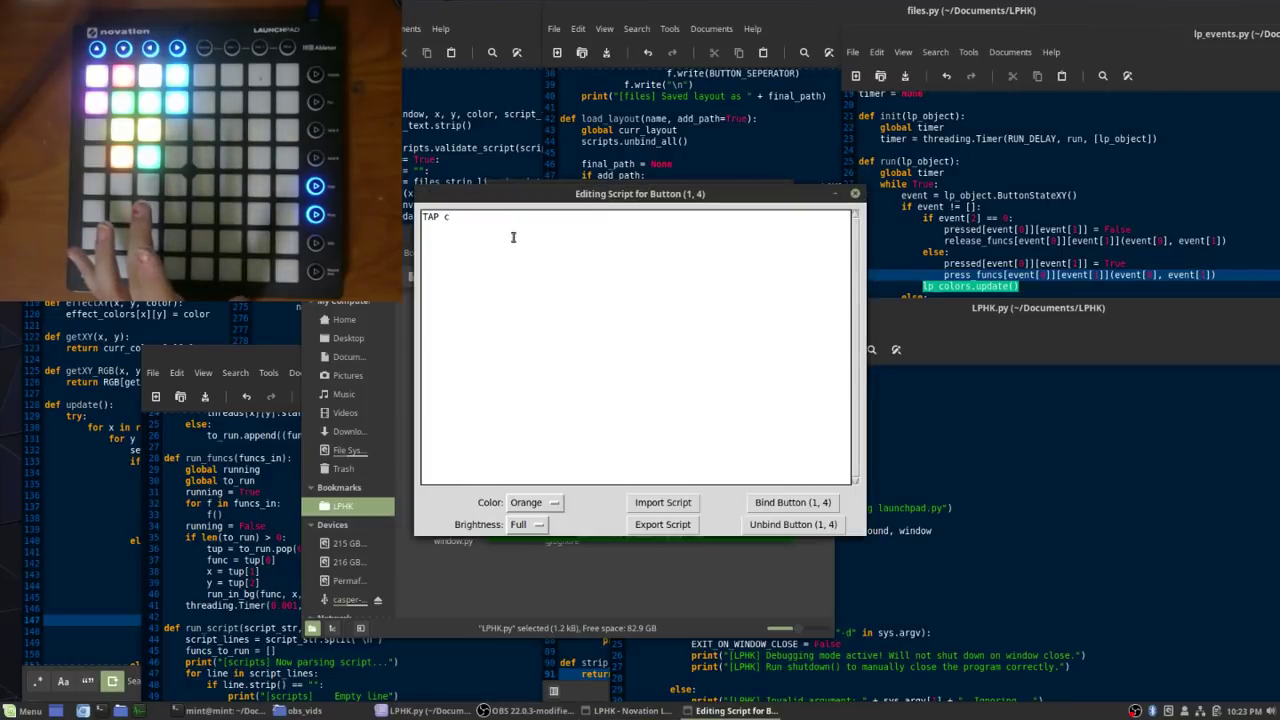
pyautogui.click(856, 195)
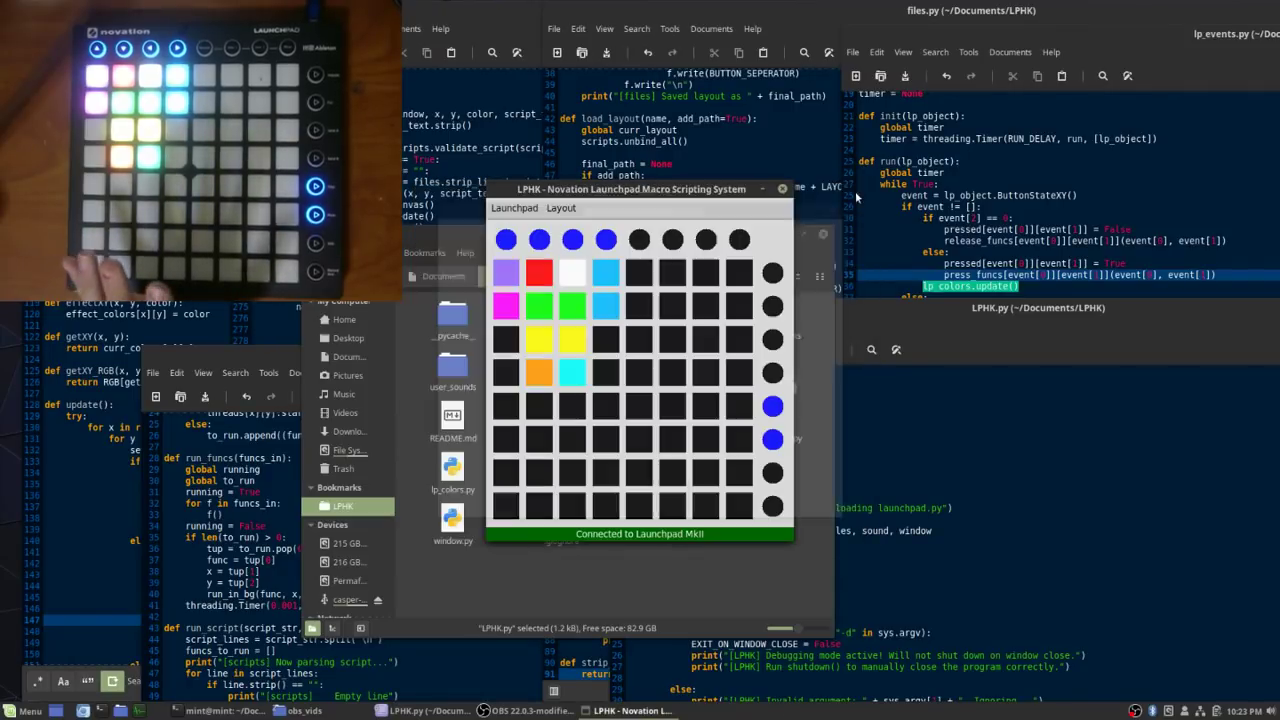
pyautogui.click(572, 272)
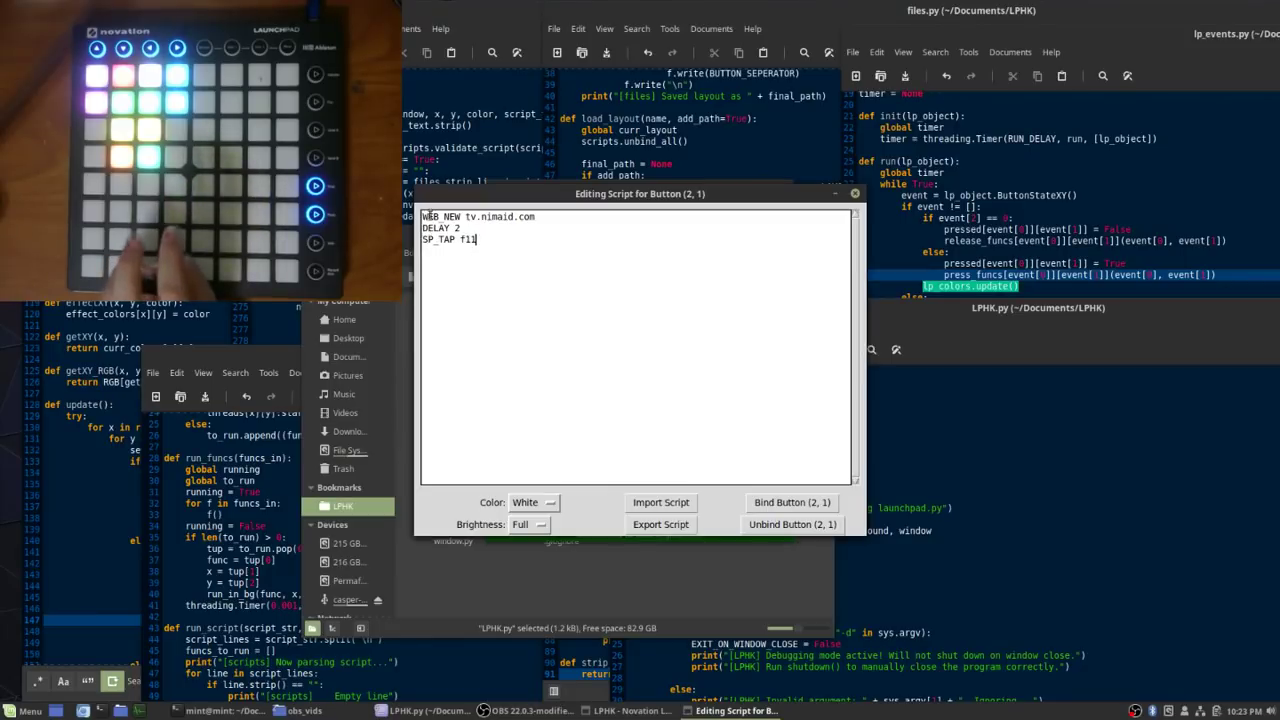
# - Review the WEB_NEW tv.nimaid.com, DELAY and SP_TAP F11 lines, then bind pad (2, 1)
pyautogui.moveTo(428, 216); pyautogui.dragTo(551, 217)
pyautogui.click(427, 217)
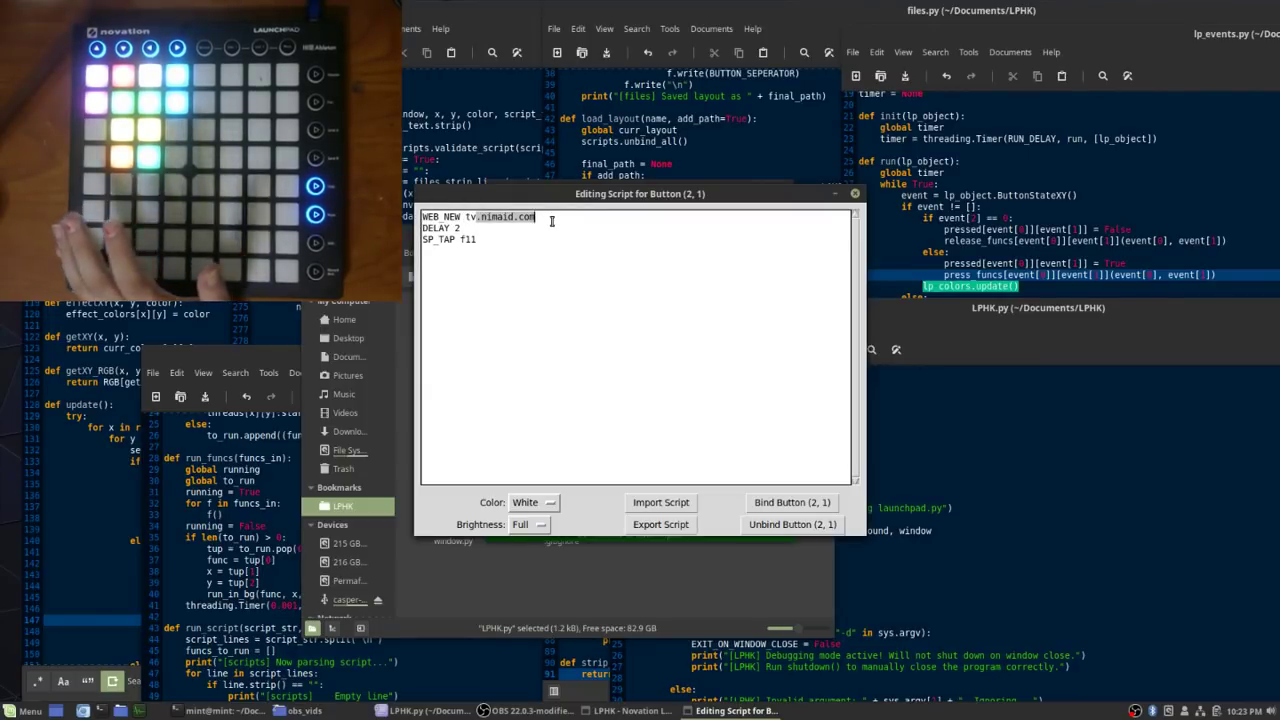
pyautogui.click(501, 227)
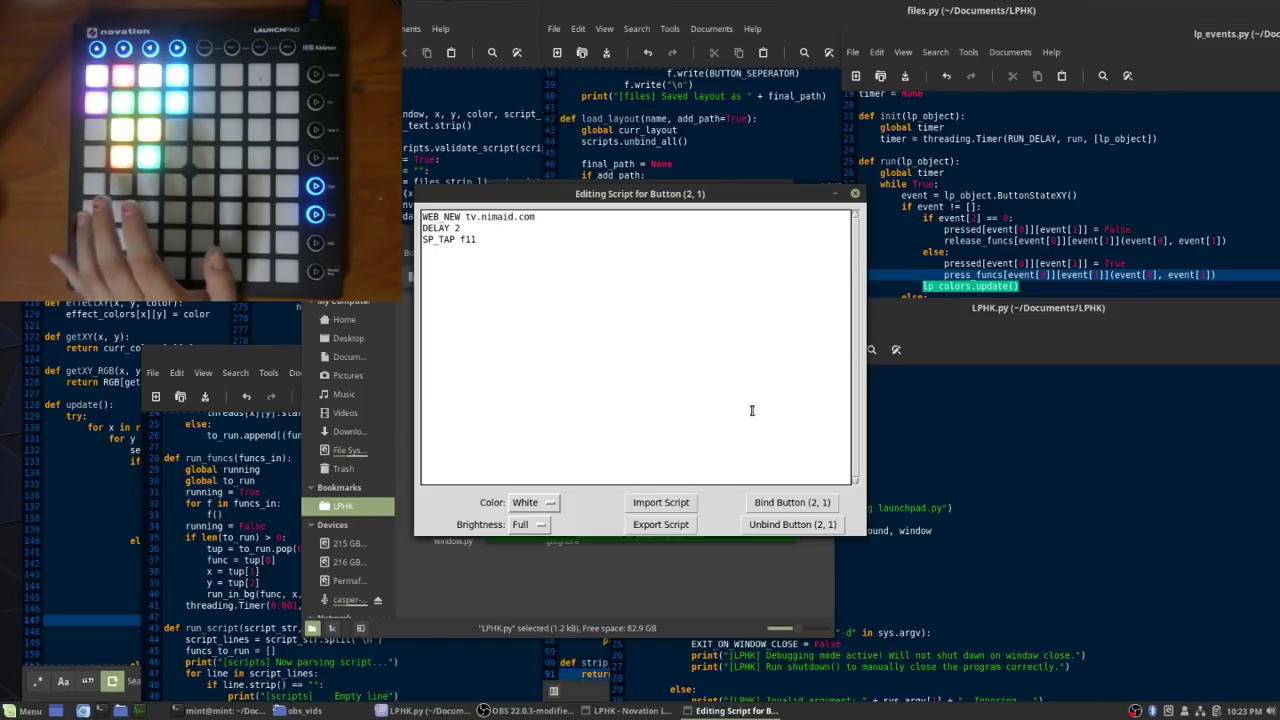
pyautogui.click(771, 502)
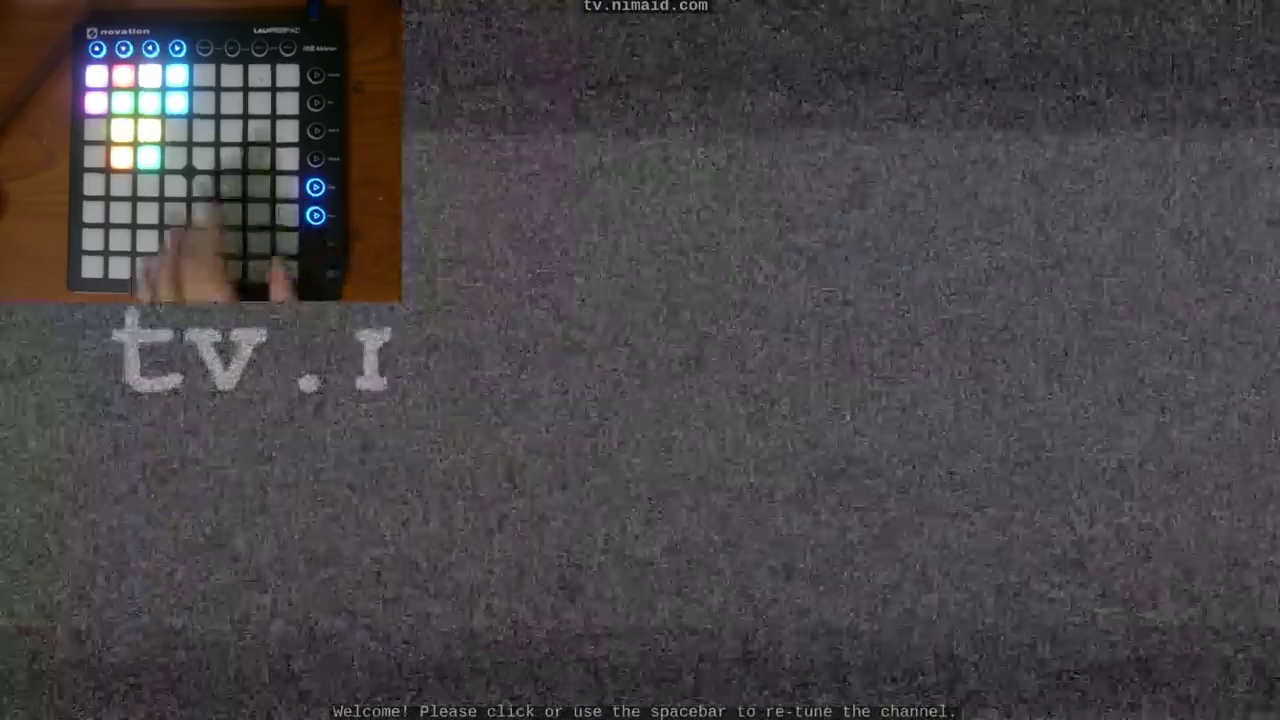
# - Take Chromium out of fullscreen with F11 to show tv.nimaid.com in a normal window
pyautogui.press('F11')
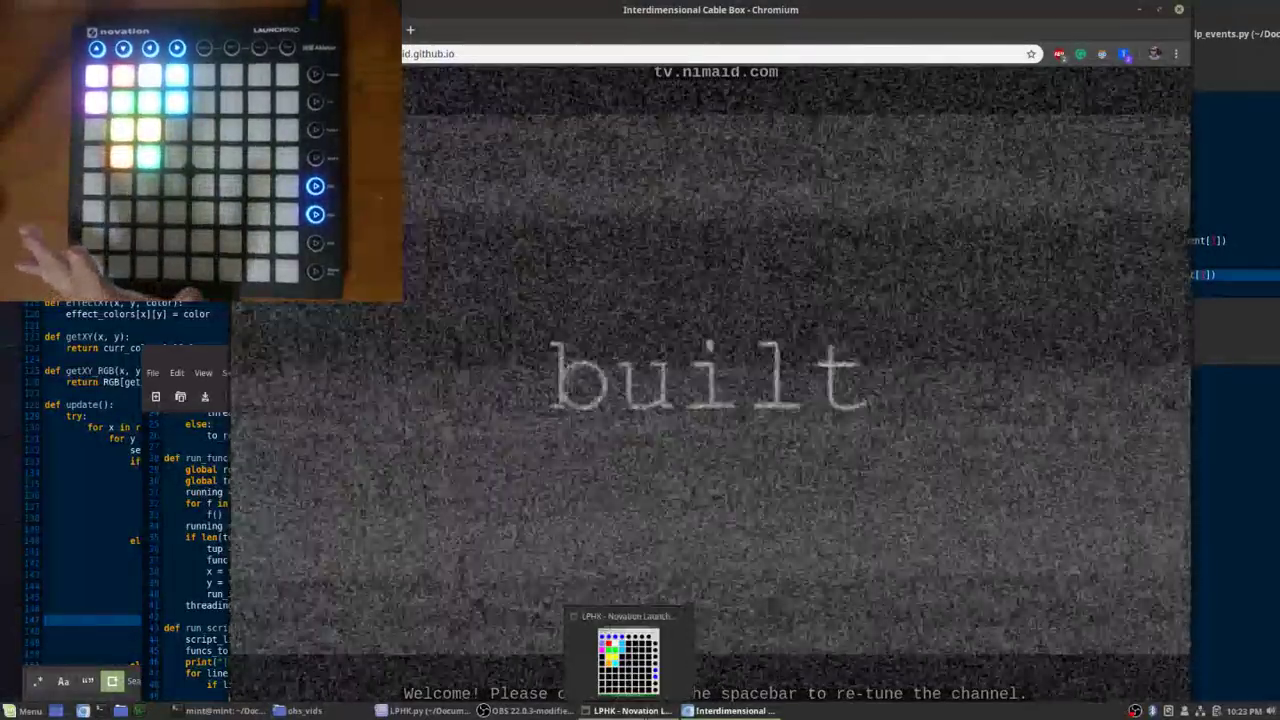
# - View pad (2, 4)'s Ctrl+Shift+J script in LPHK, then open Chromium's developer console
pyautogui.click(628, 710)
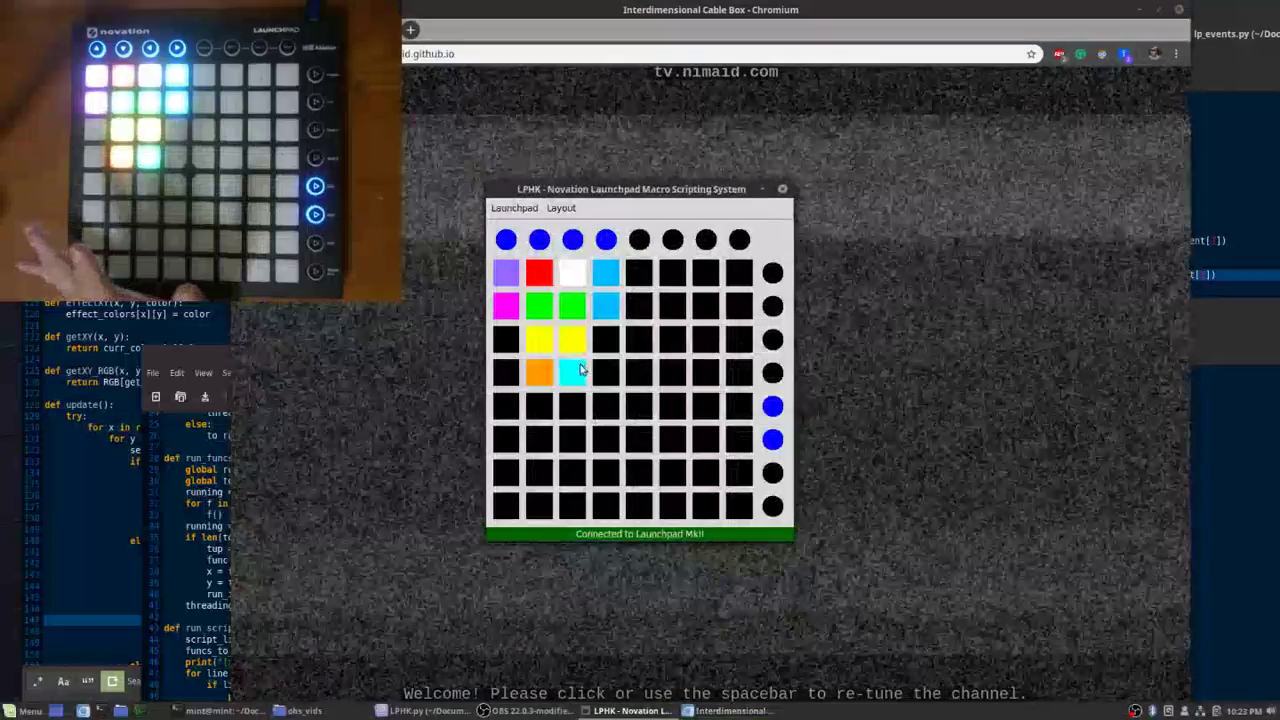
pyautogui.click(572, 372)
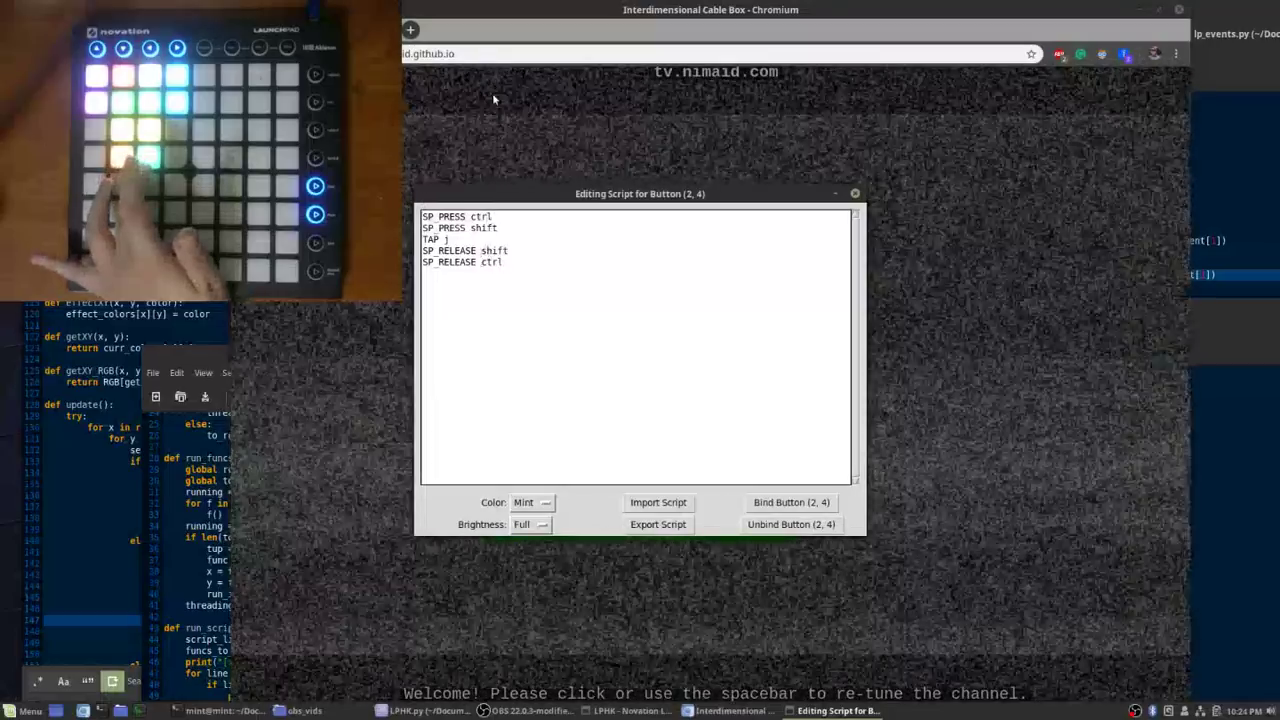
pyautogui.click(504, 27)
pyautogui.hotkey('ctrl', 'shift', 'j')
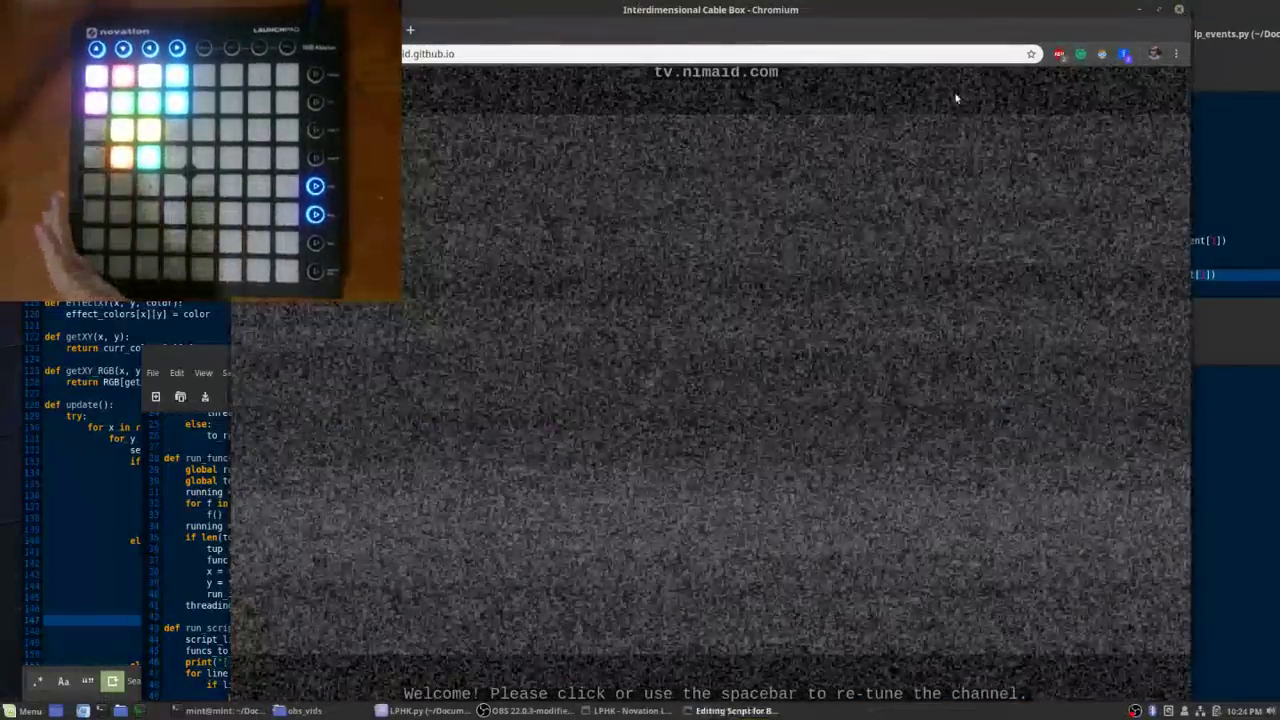
# - Highlight pad (2, 4)'s script to explain it, then close its editor unchanged
pyautogui.moveTo(603, 280); pyautogui.dragTo(424, 213)
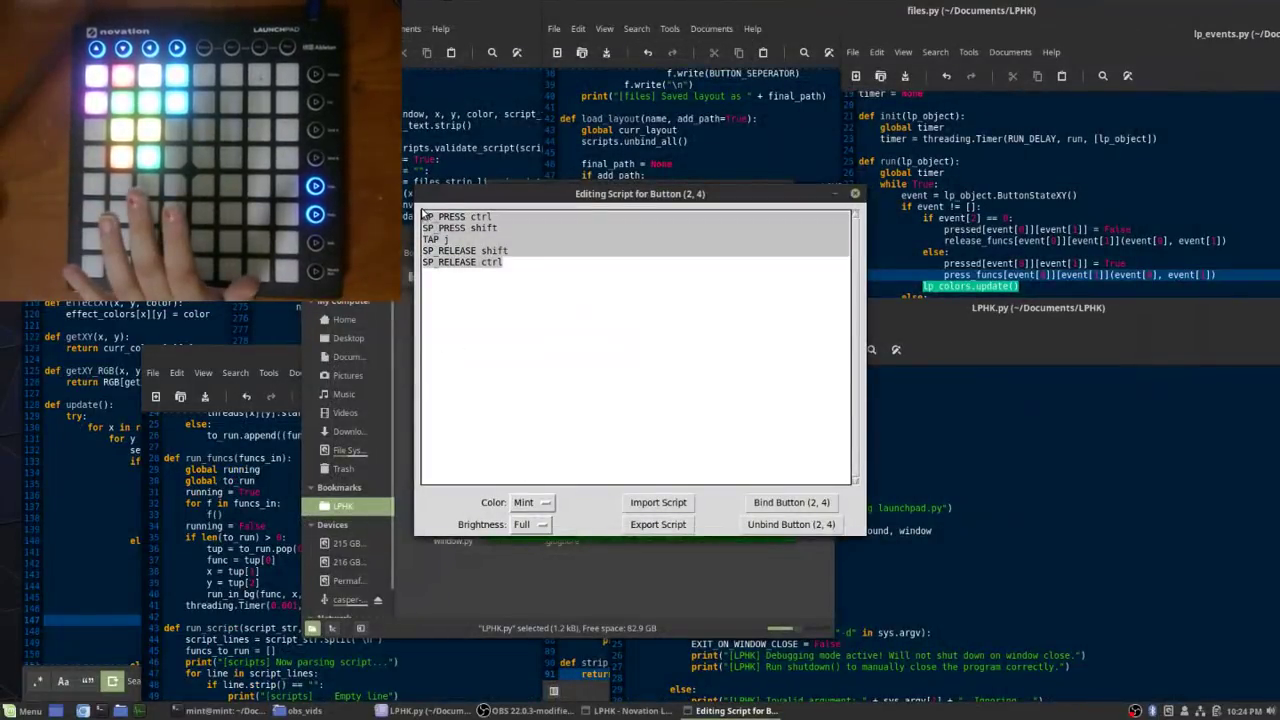
pyautogui.click(674, 270)
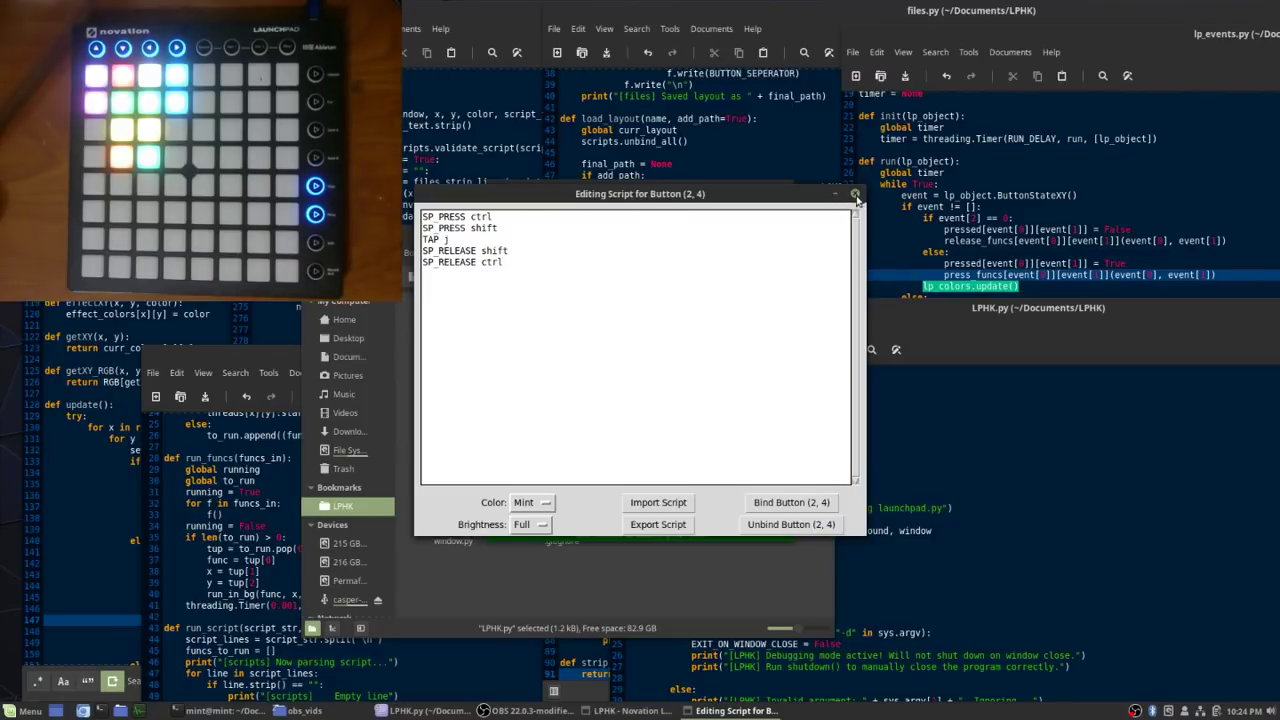
pyautogui.click(855, 194)
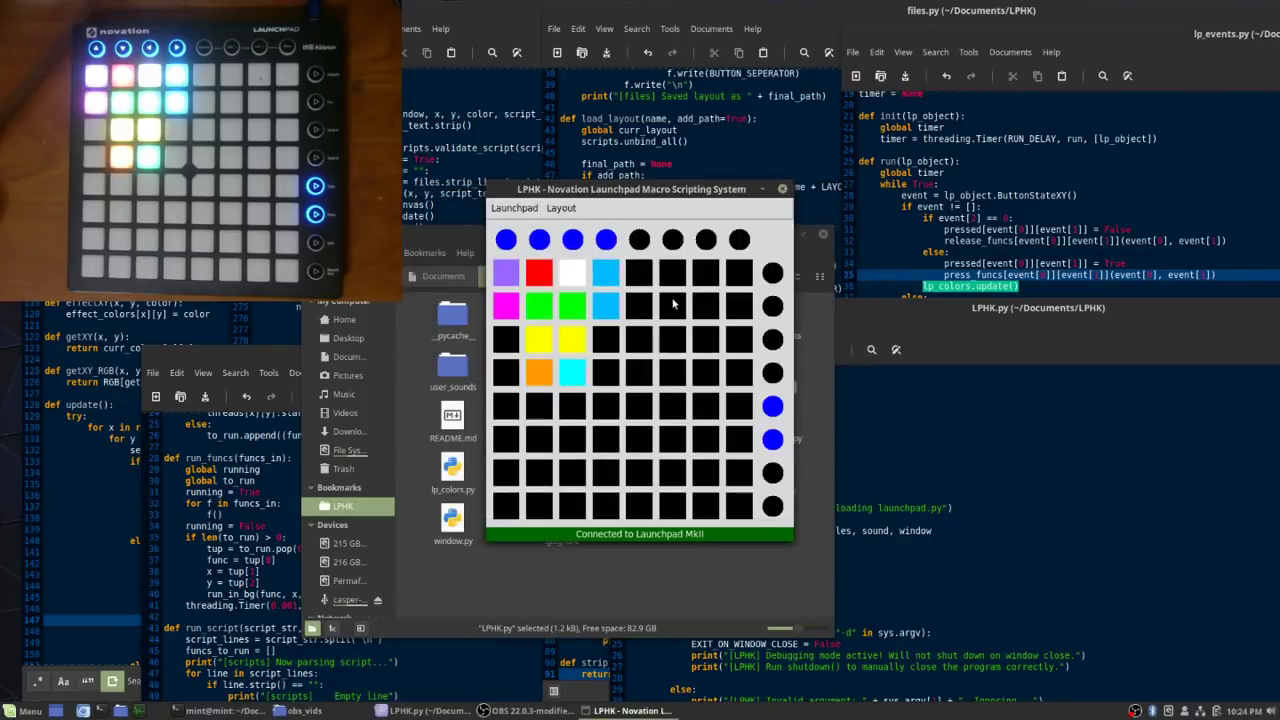
pyautogui.click(612, 284)
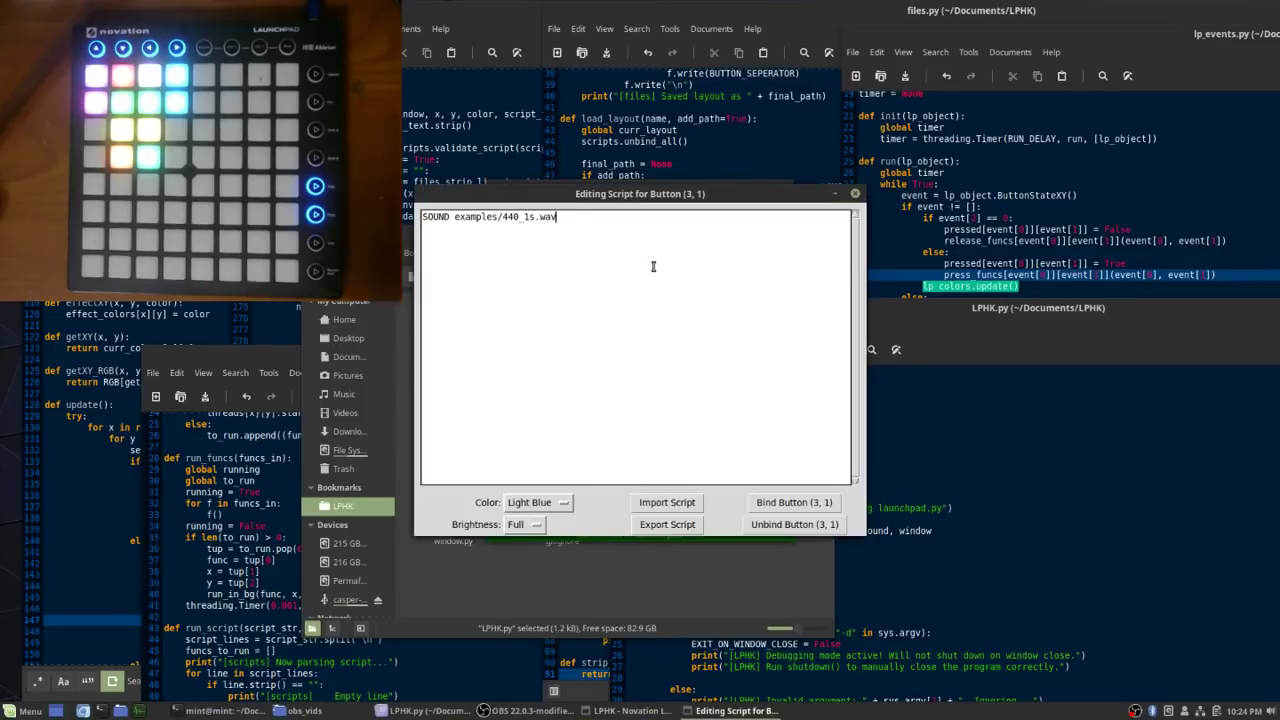
pyautogui.click(854, 195)
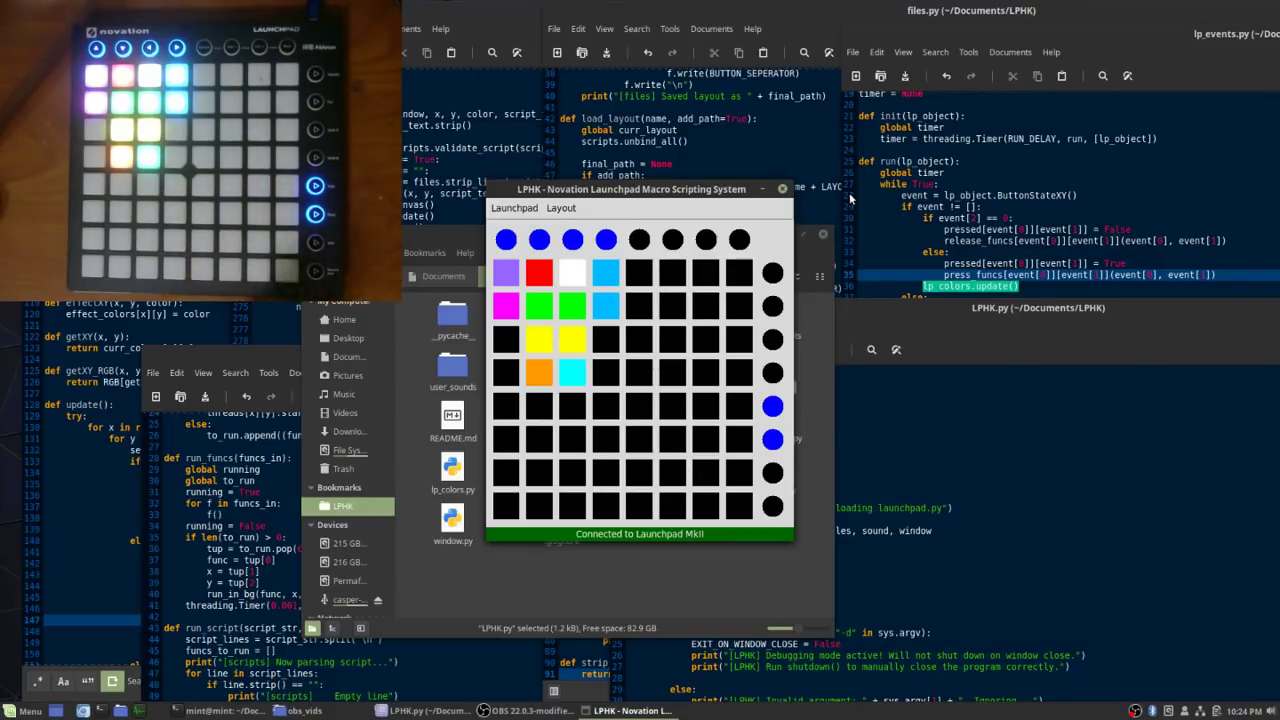
# - Open pad (3, 2)'s 'STRING Hello, world!' script, set to Light Blue at Full brightness
pyautogui.click(603, 310)
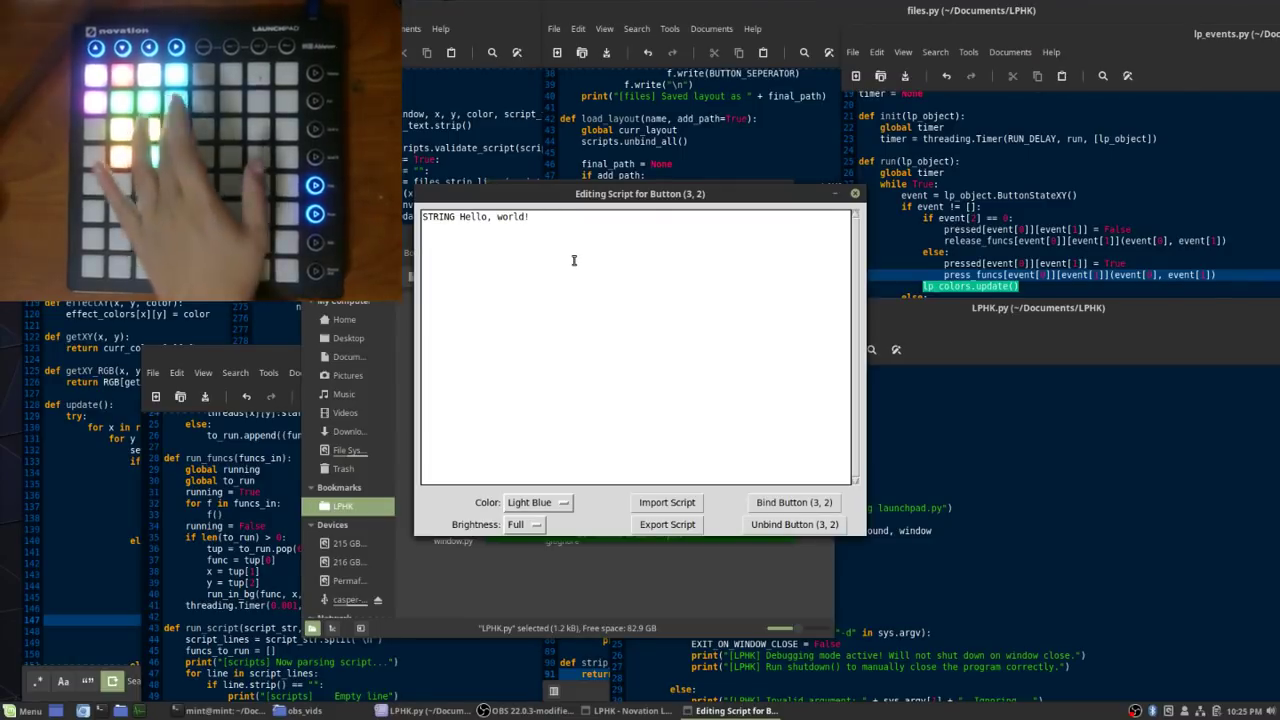
pyautogui.write('Hello, world!')
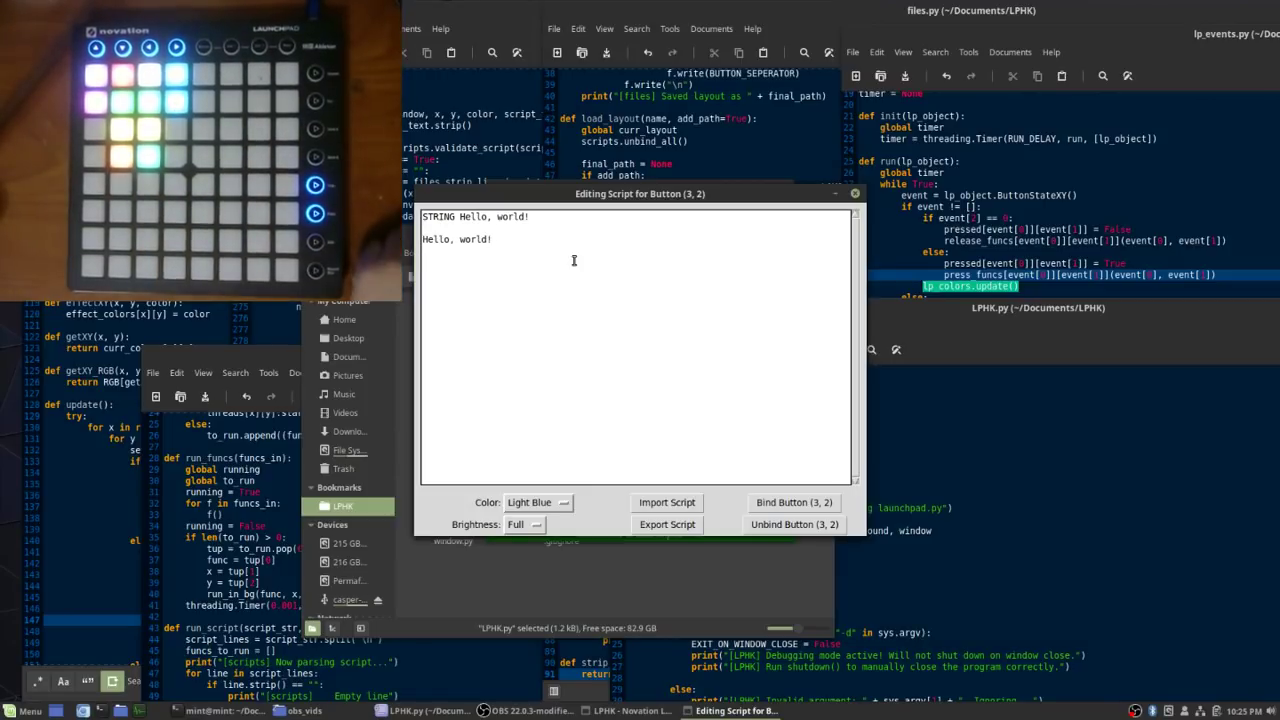
pyautogui.press('BackSpace')
pyautogui.press('BackSpace')
pyautogui.press('BackSpace')
pyautogui.press('BackSpace')
pyautogui.press('BackSpace')
pyautogui.press('BackSpace')
pyautogui.press('BackSpace')
pyautogui.press('BackSpace')
pyautogui.press('BackSpace')
pyautogui.press('BackSpace')
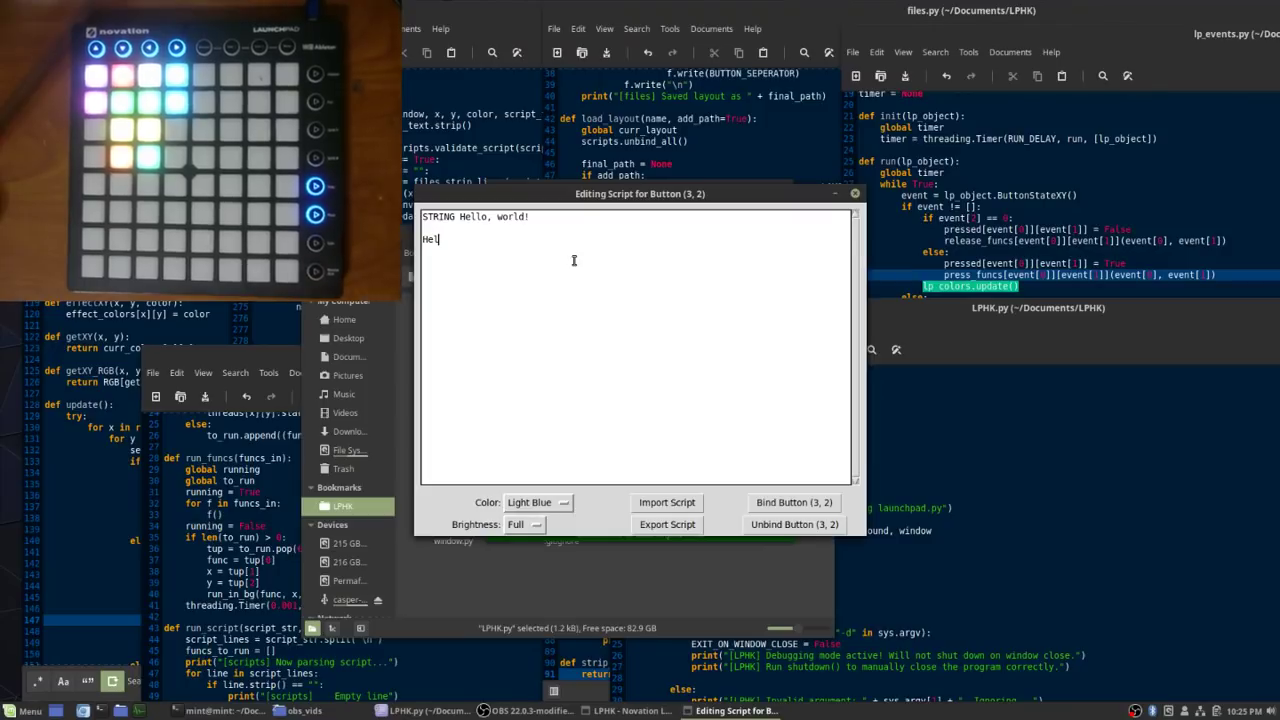
pyautogui.click(786, 502)
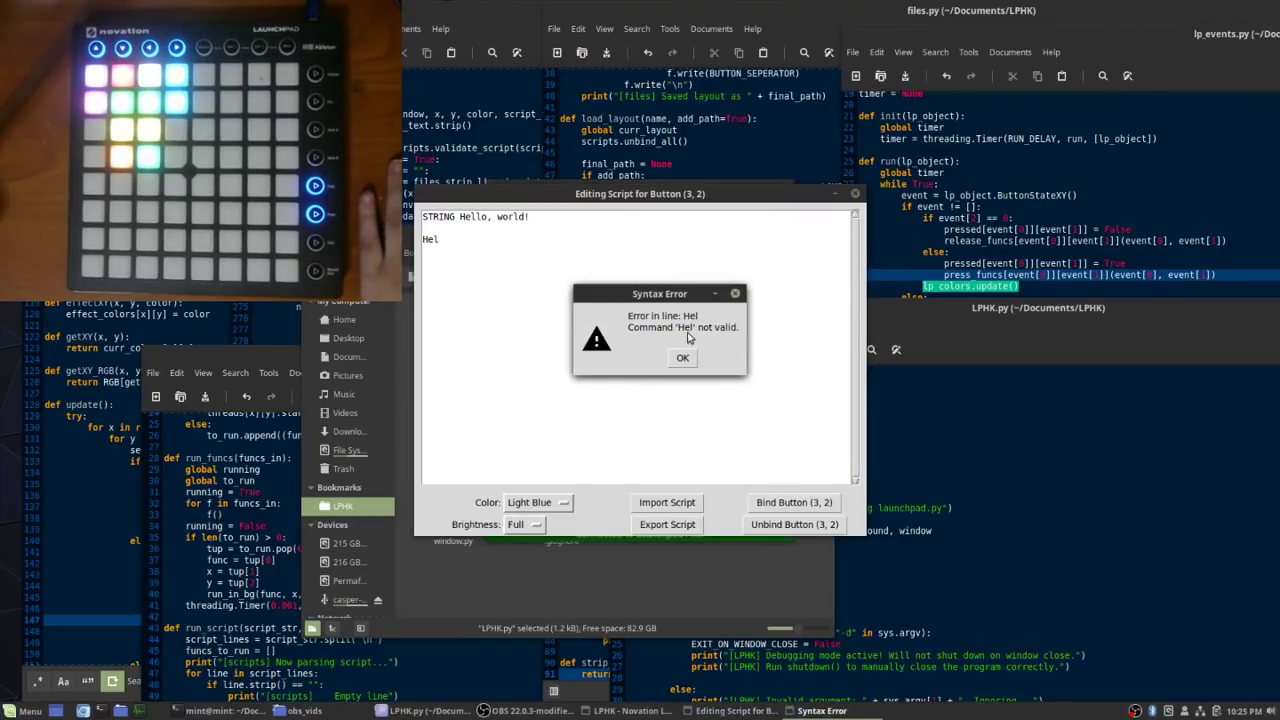
pyautogui.click(736, 293)
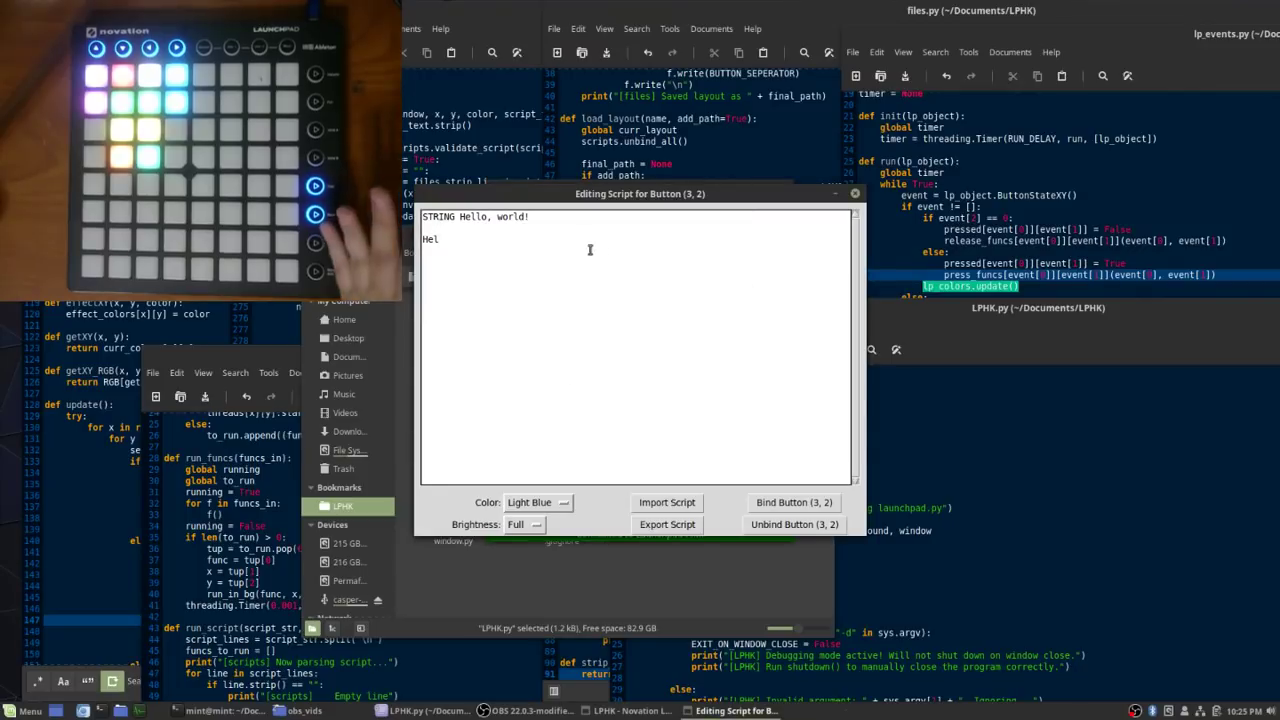
pyautogui.moveTo(440, 240); pyautogui.dragTo(430, 234)
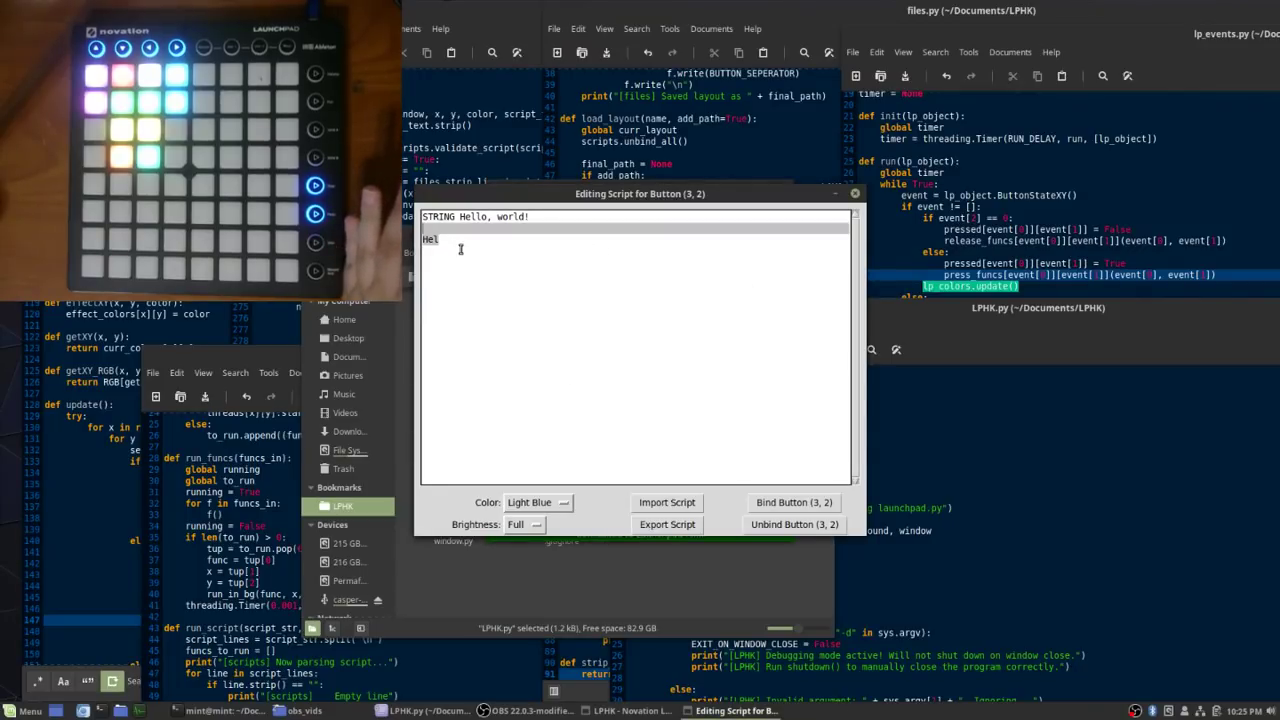
pyautogui.press('BackSpace')
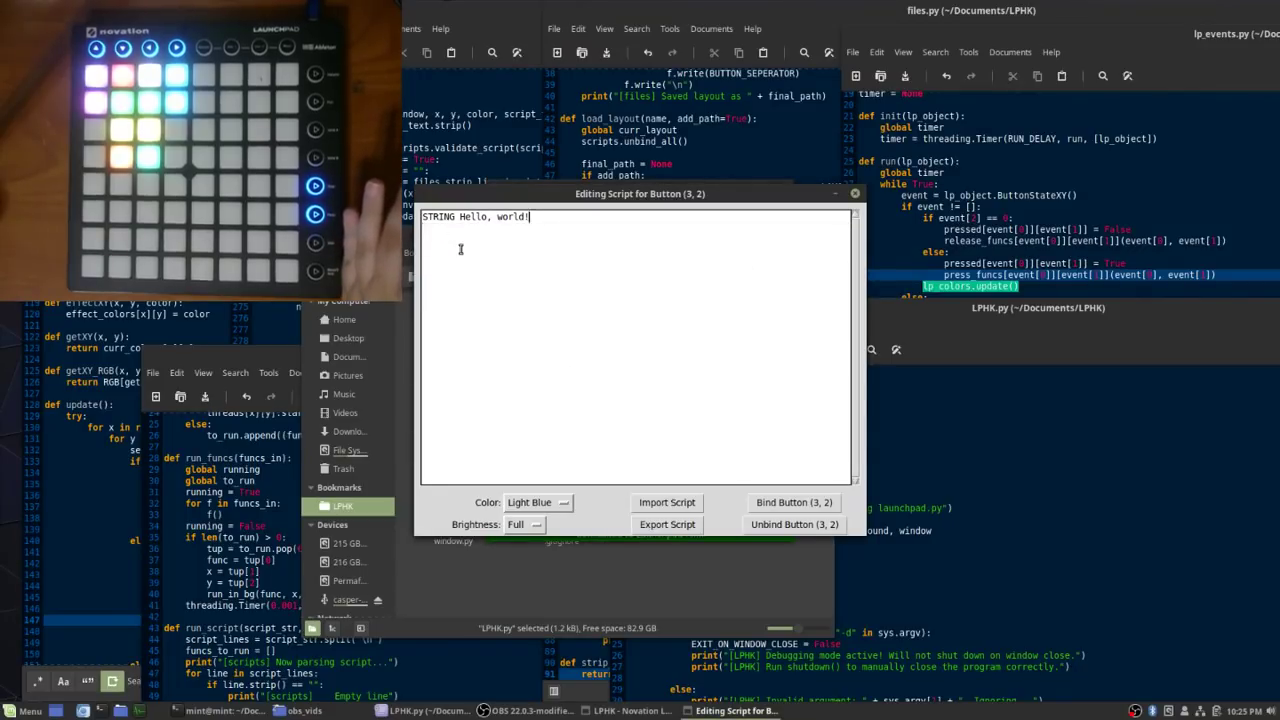
pyautogui.click(795, 502)
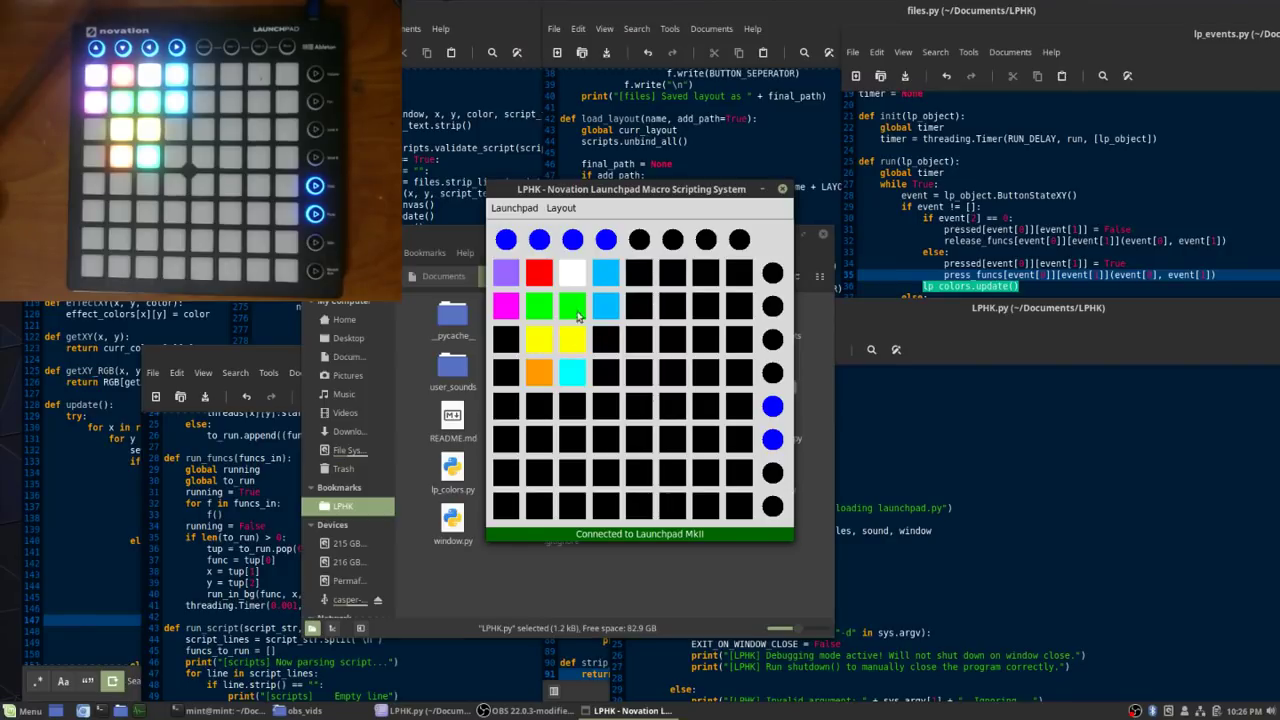
# - Close LPHK, returning to the LPHK folder with the Launchpad pads unlit
pyautogui.click(781, 192)
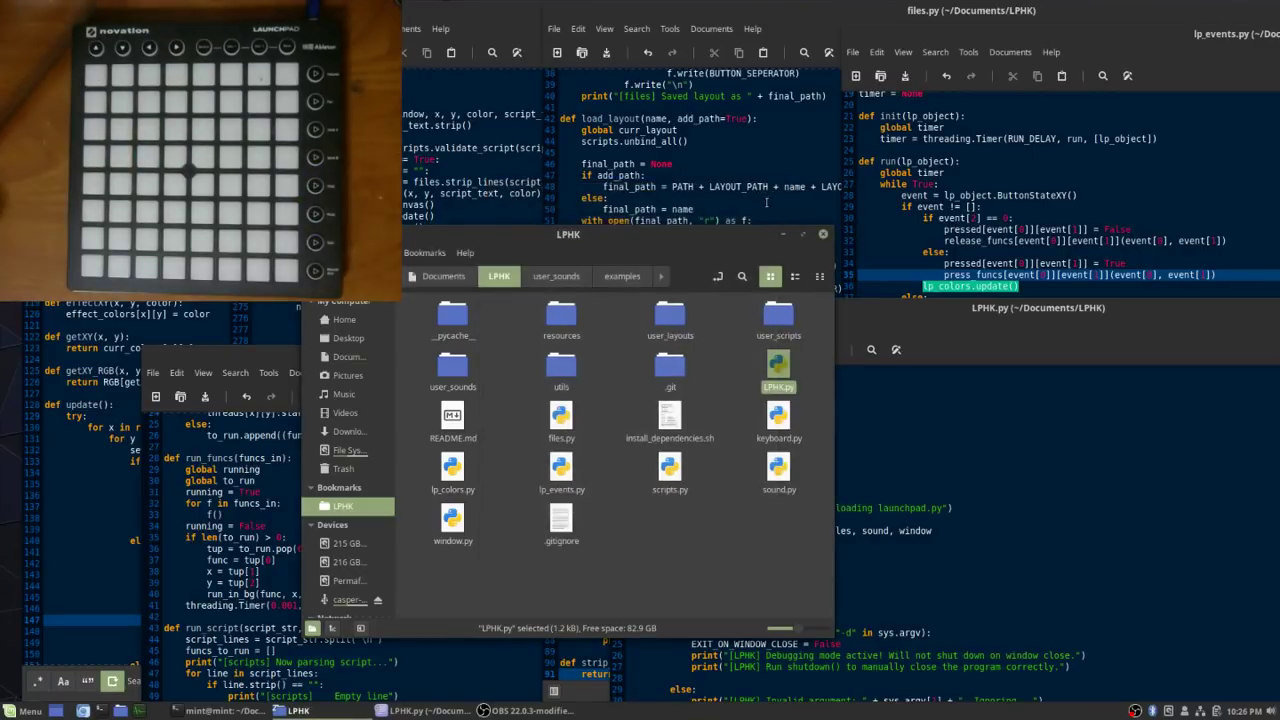